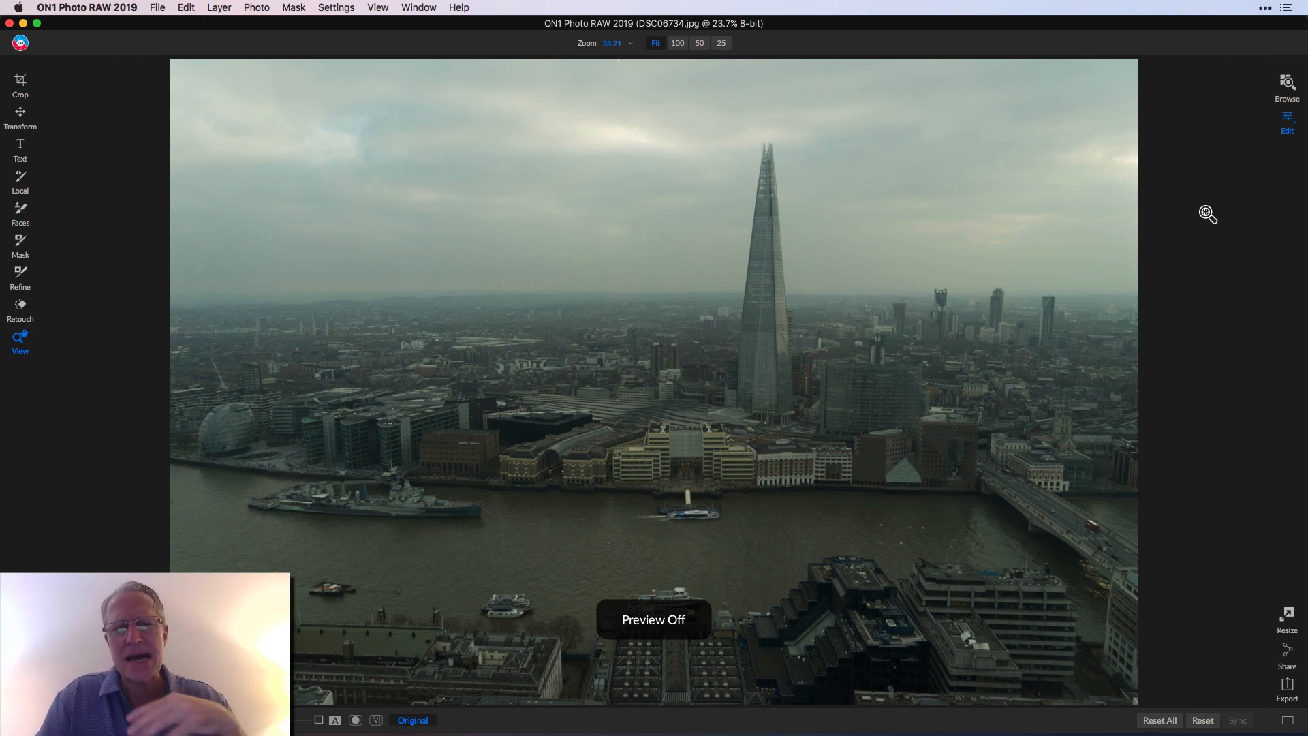
# - Remove the small spot at the photo's left edge with the Retouch brush
pyautogui.press('\\')
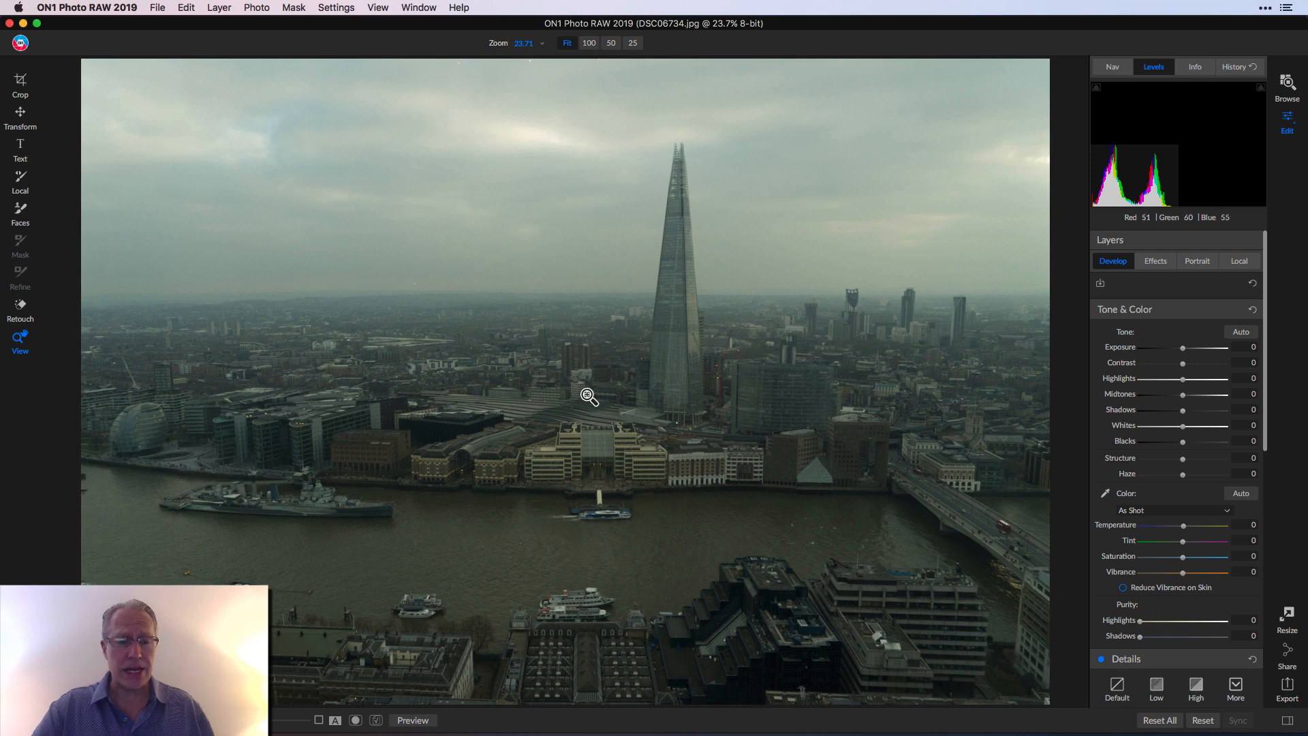
pyautogui.click(20, 308)
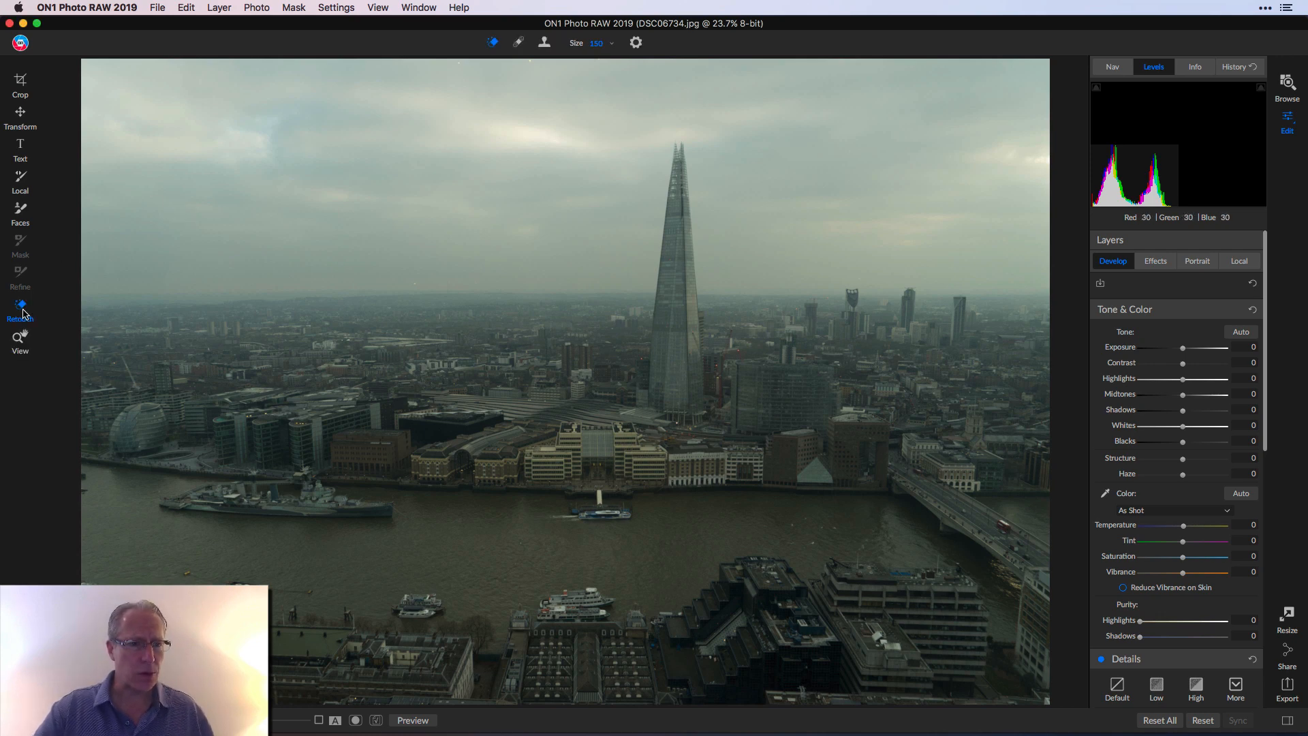
pyautogui.moveTo(83, 481); pyautogui.dragTo(84, 487)
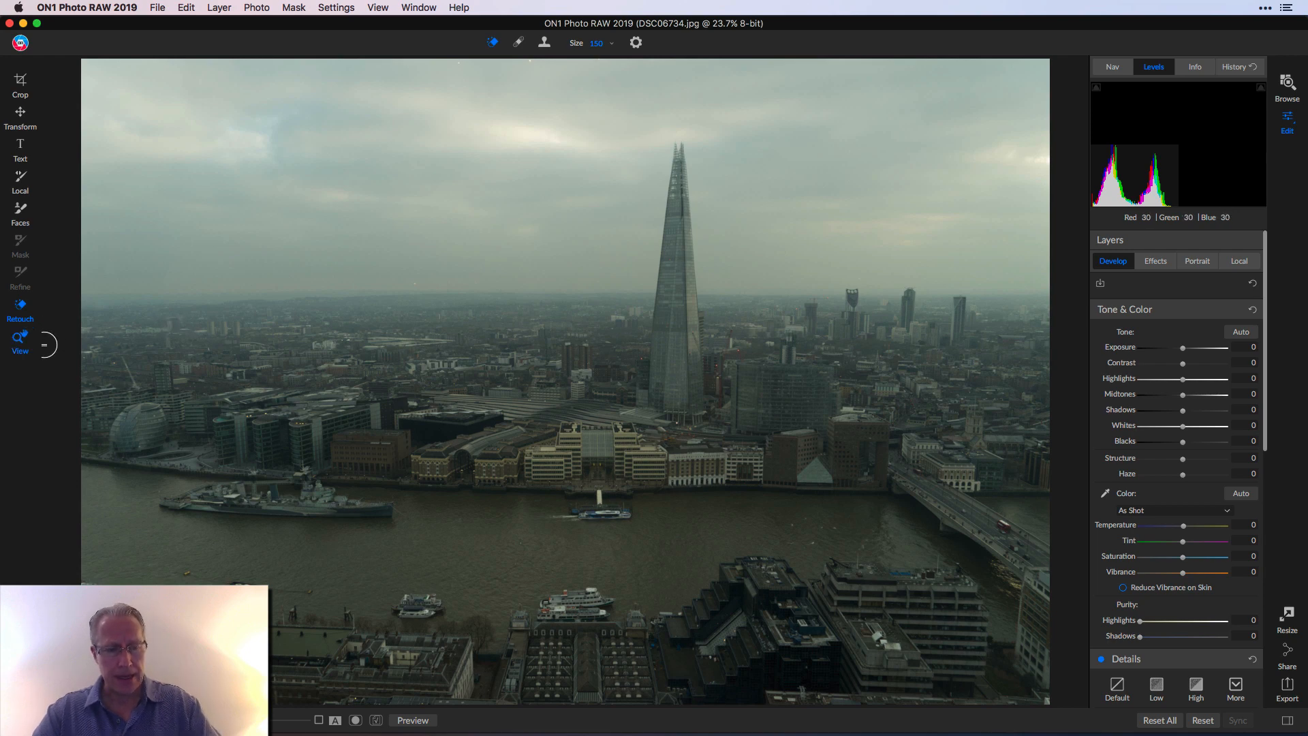
pyautogui.click(20, 339)
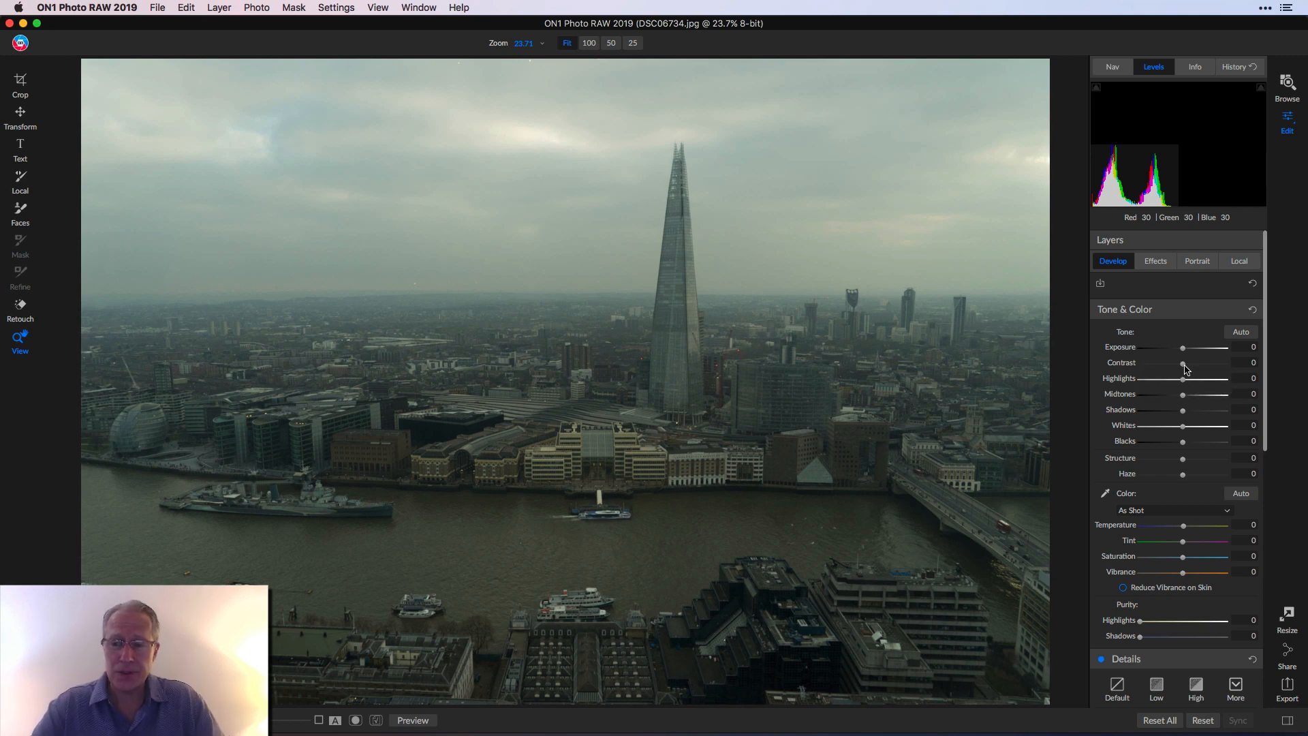
# - Set Tone & Color Contrast to 35, Highlights to -62 and Shadows to 15
pyautogui.moveTo(1186, 368); pyautogui.dragTo(1156, 383)
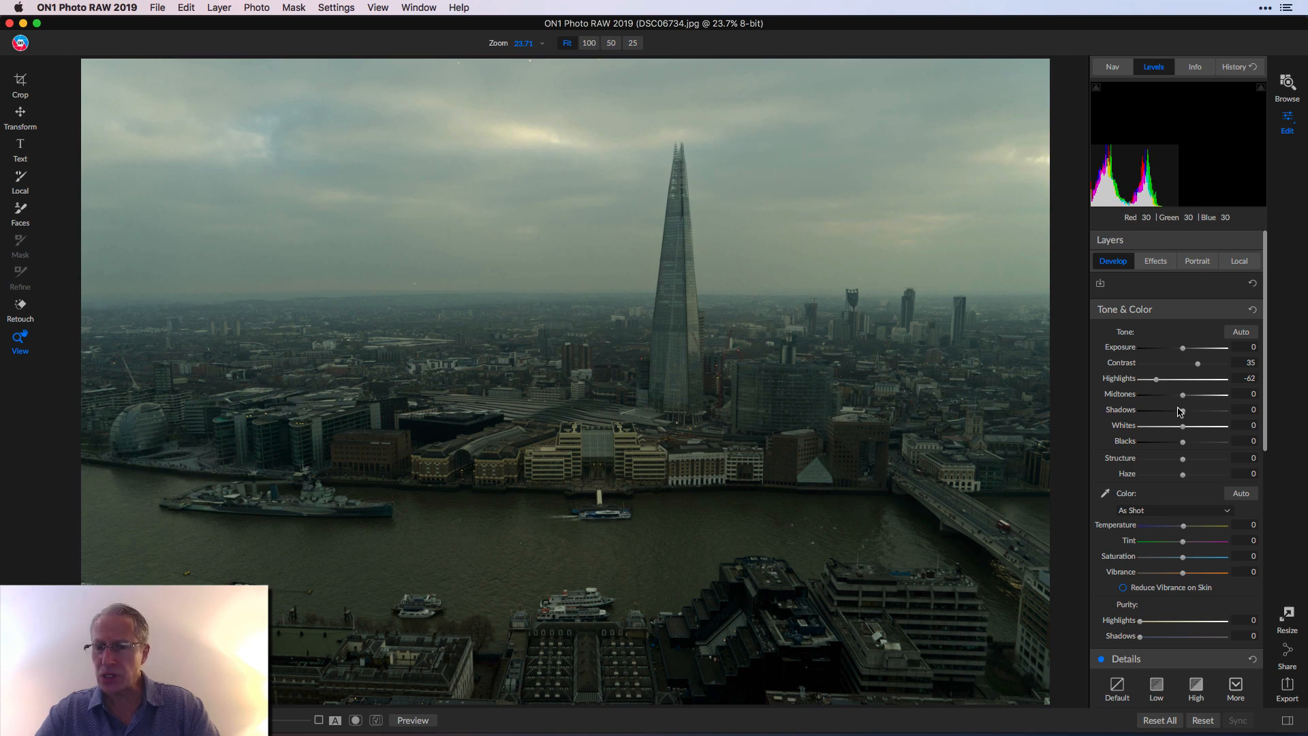
pyautogui.moveTo(1184, 411); pyautogui.dragTo(1190, 412)
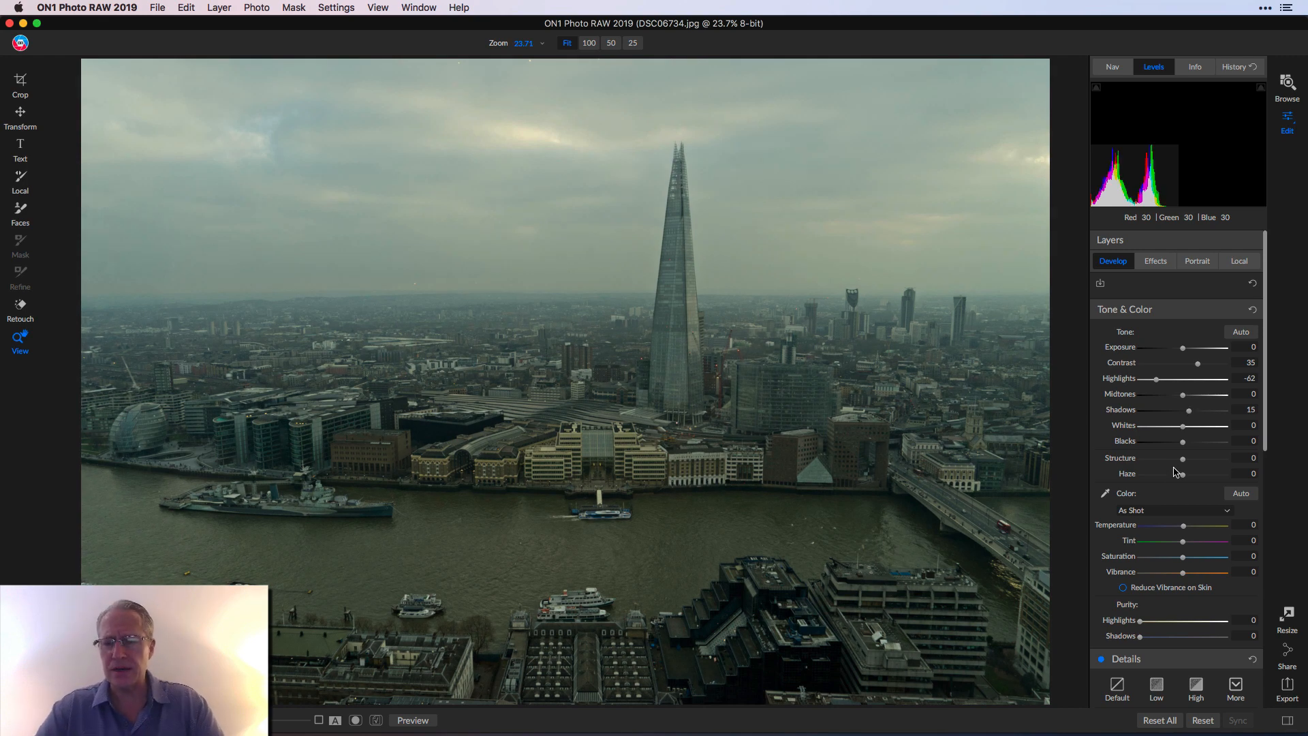
pyautogui.scroll(-3, 1177, 470)
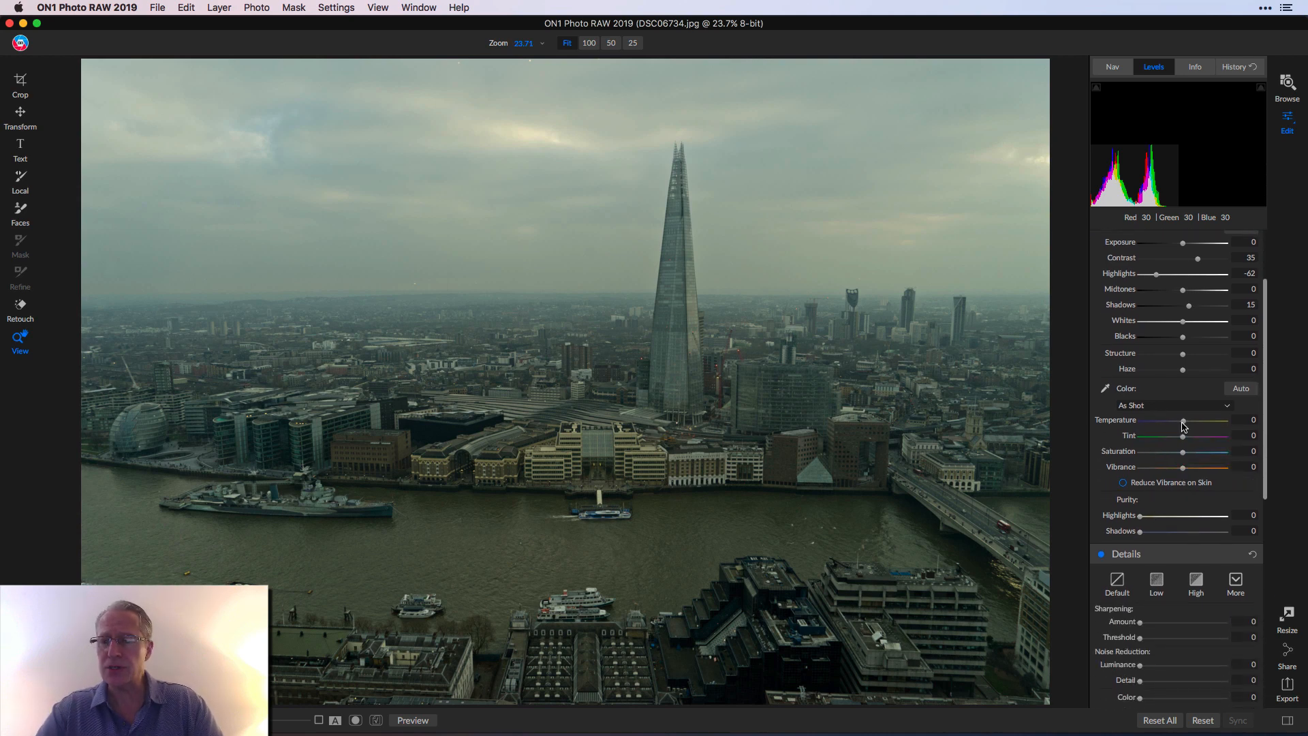
# - Set Temperature -28, Tint 100, Saturation 42 and Vibrance 7, comparing against the original
pyautogui.moveTo(1183, 421); pyautogui.dragTo(1165, 422)
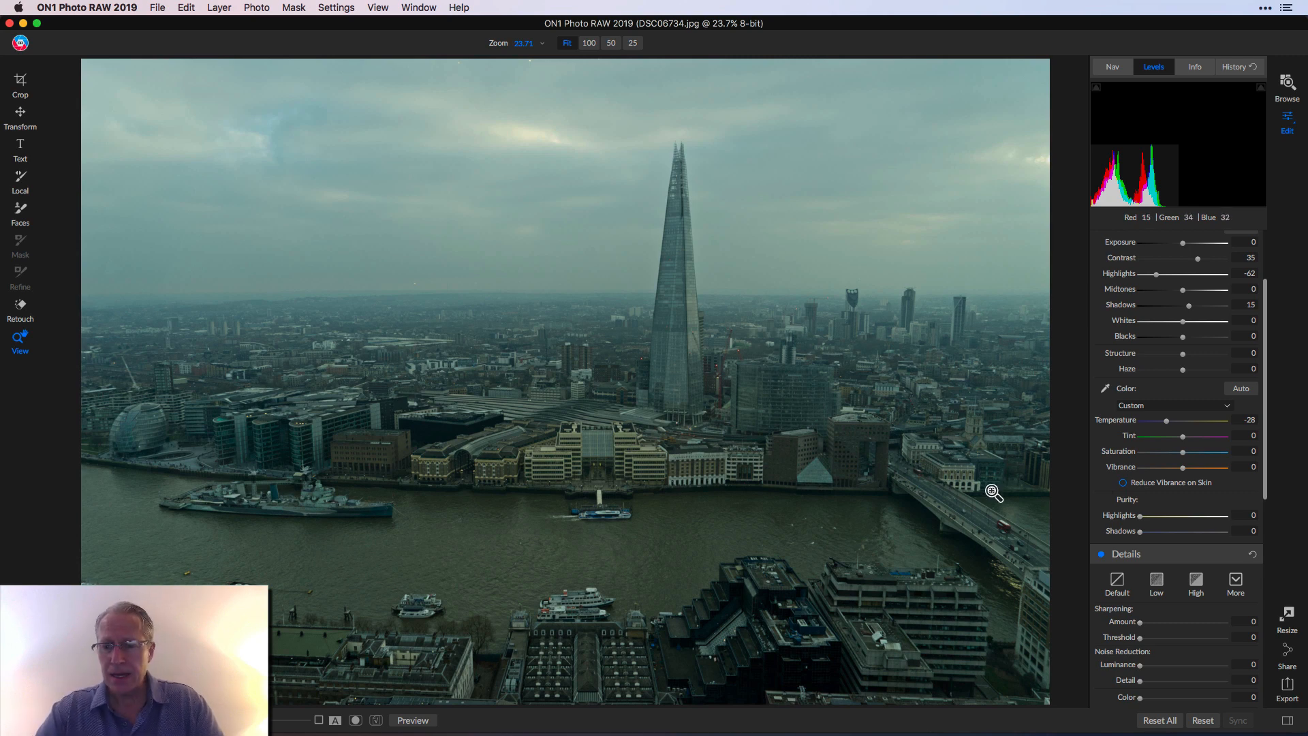
pyautogui.moveTo(1171, 443); pyautogui.dragTo(1210, 438)
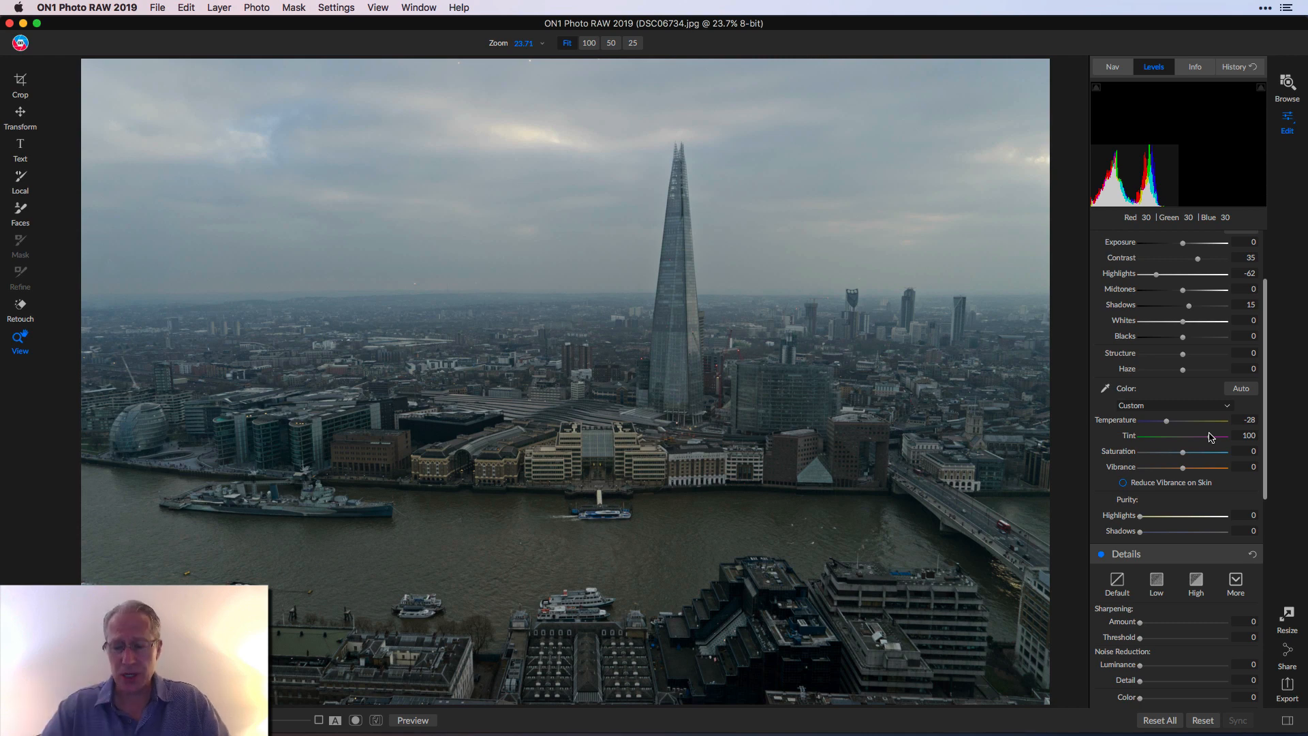
pyautogui.press('\\')
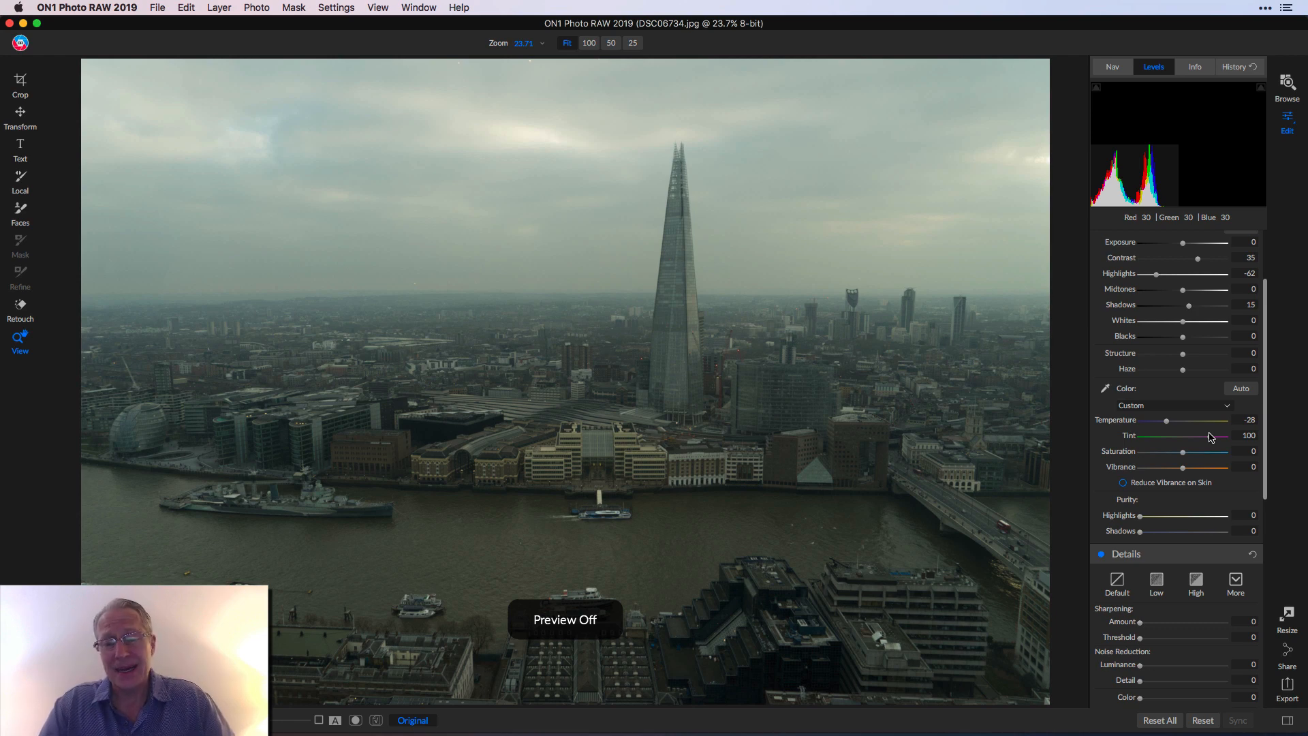
pyautogui.press('\\')
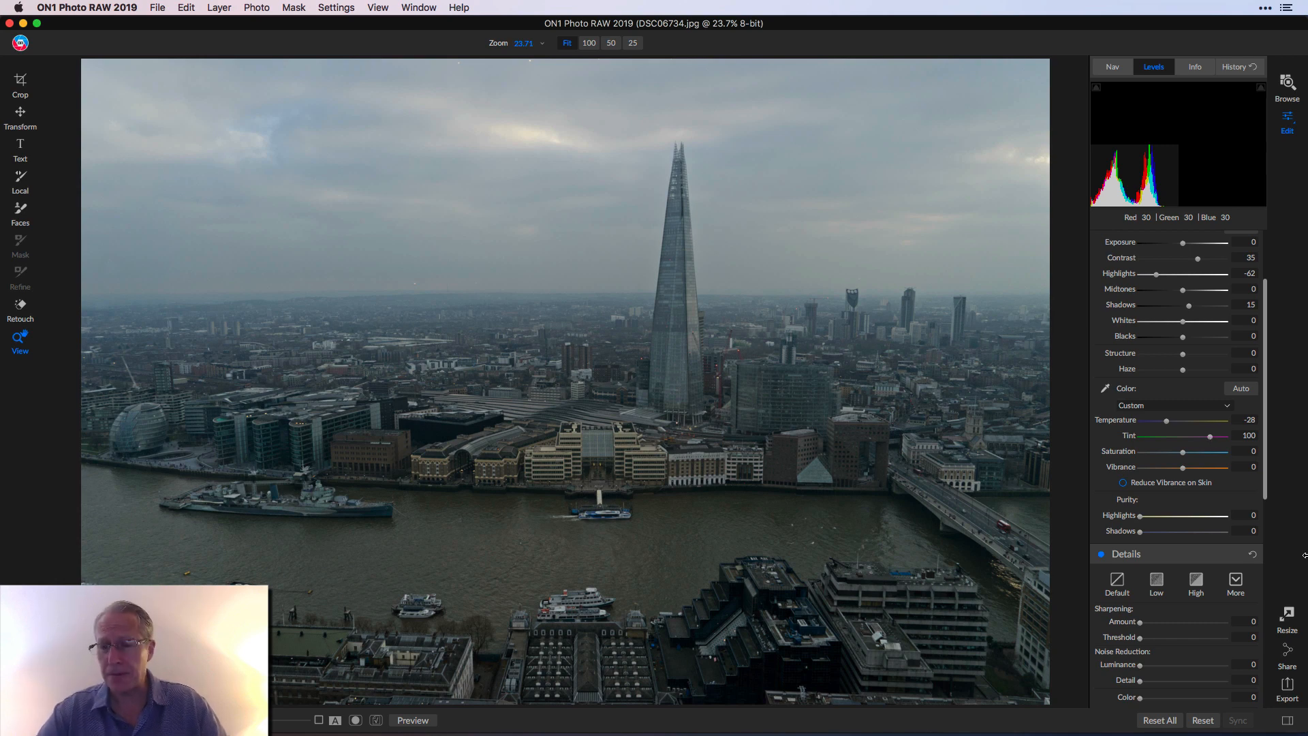
pyautogui.moveTo(1185, 455)
pyautogui.mouseDown()
pyautogui.moveTo(1202, 457)
pyautogui.moveTo(1187, 470)
pyautogui.mouseUp()
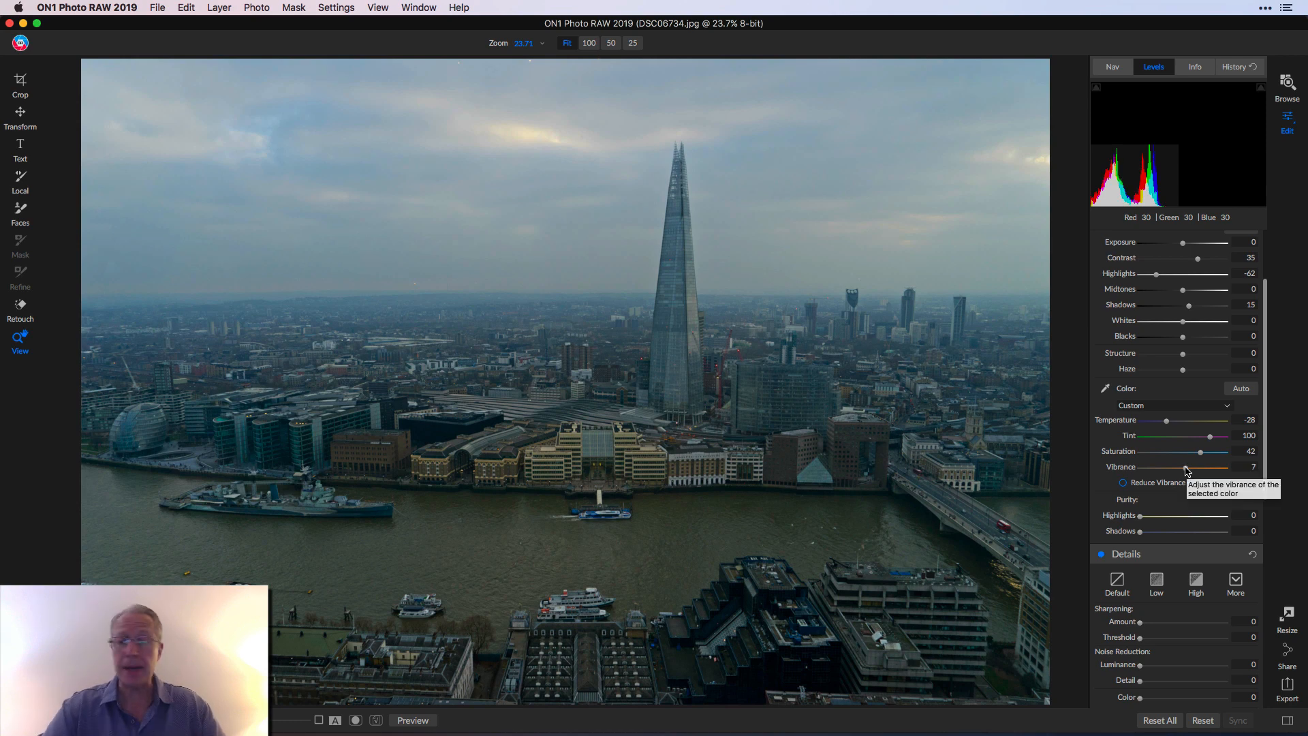
pyautogui.scroll(3, 1183, 432)
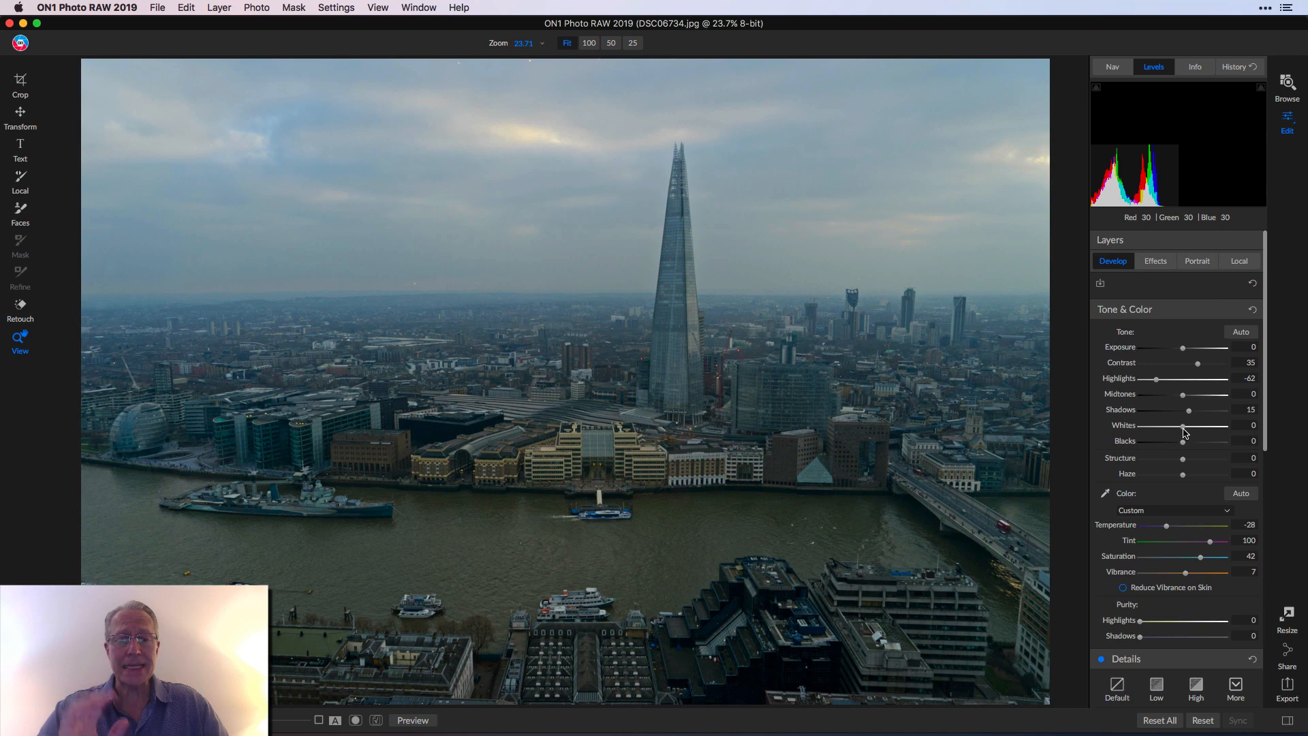
# - Add a Dynamic Contrast effect with Highlights -44, toggling it off and on to compare
pyautogui.click(1154, 262)
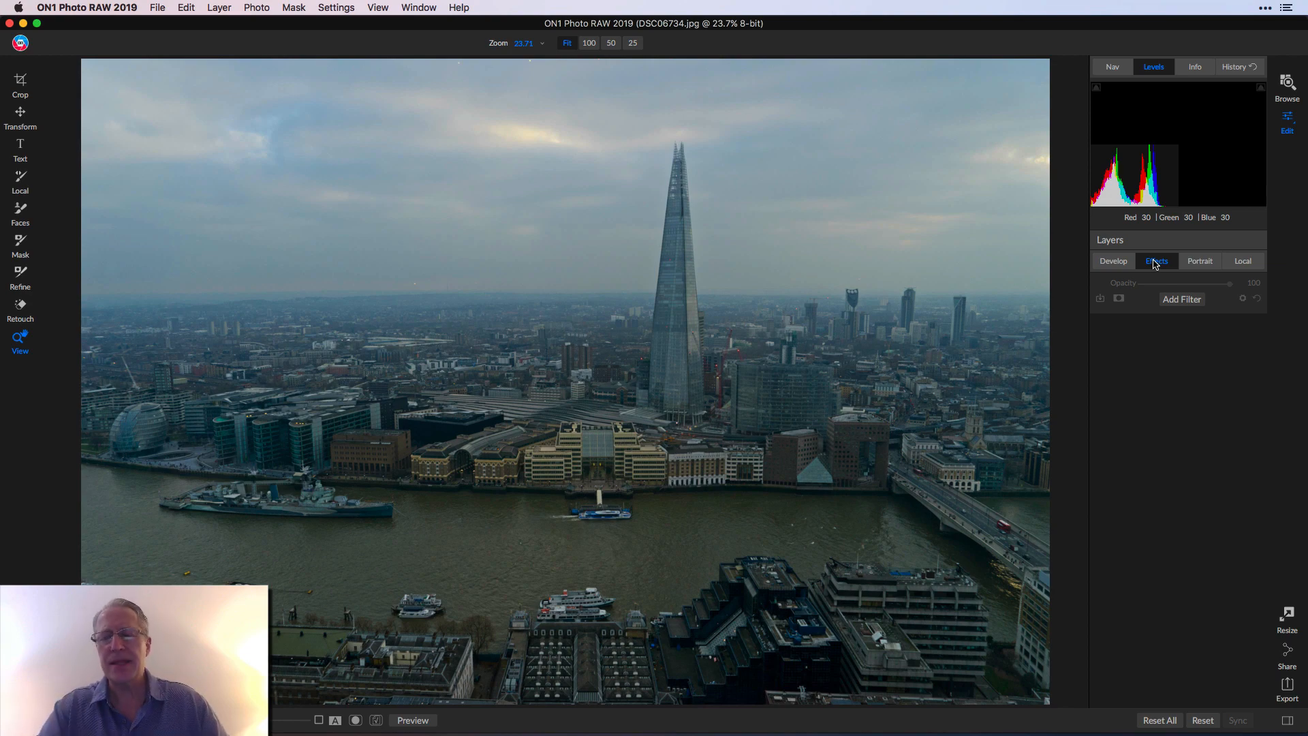
pyautogui.click(1179, 301)
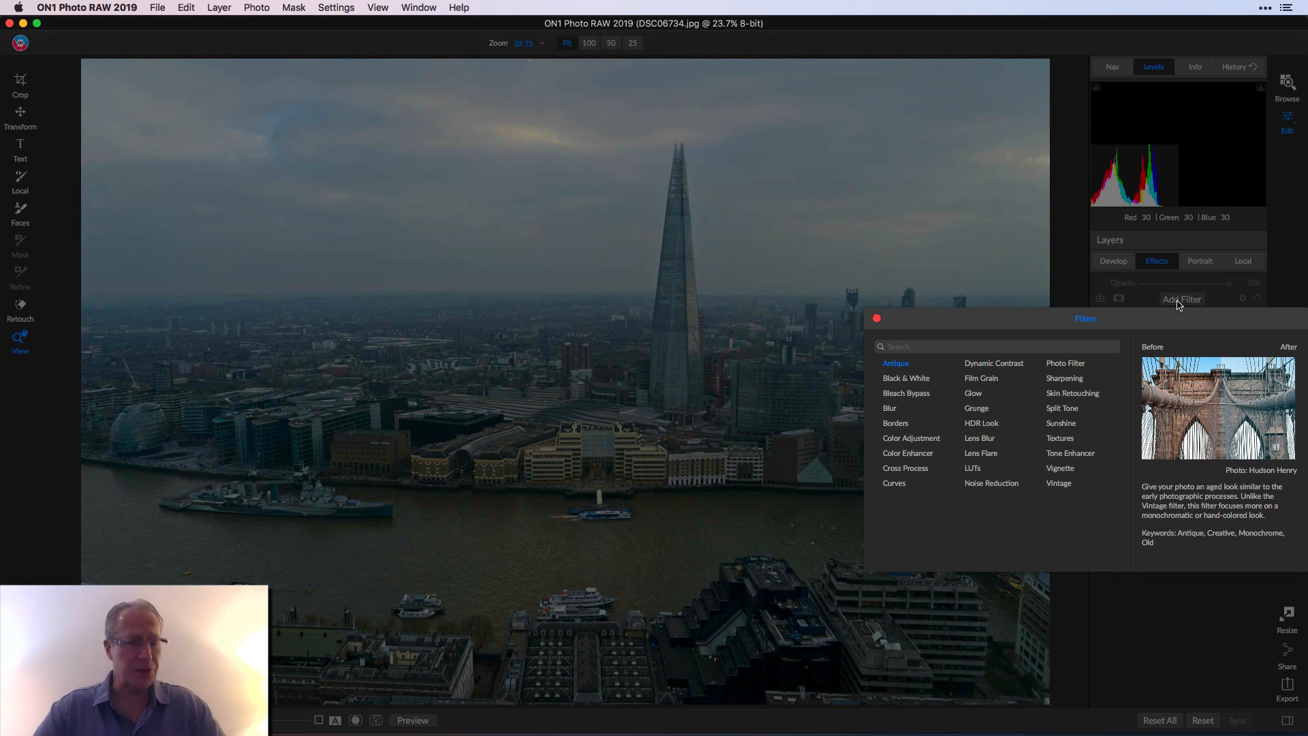
pyautogui.click(994, 363)
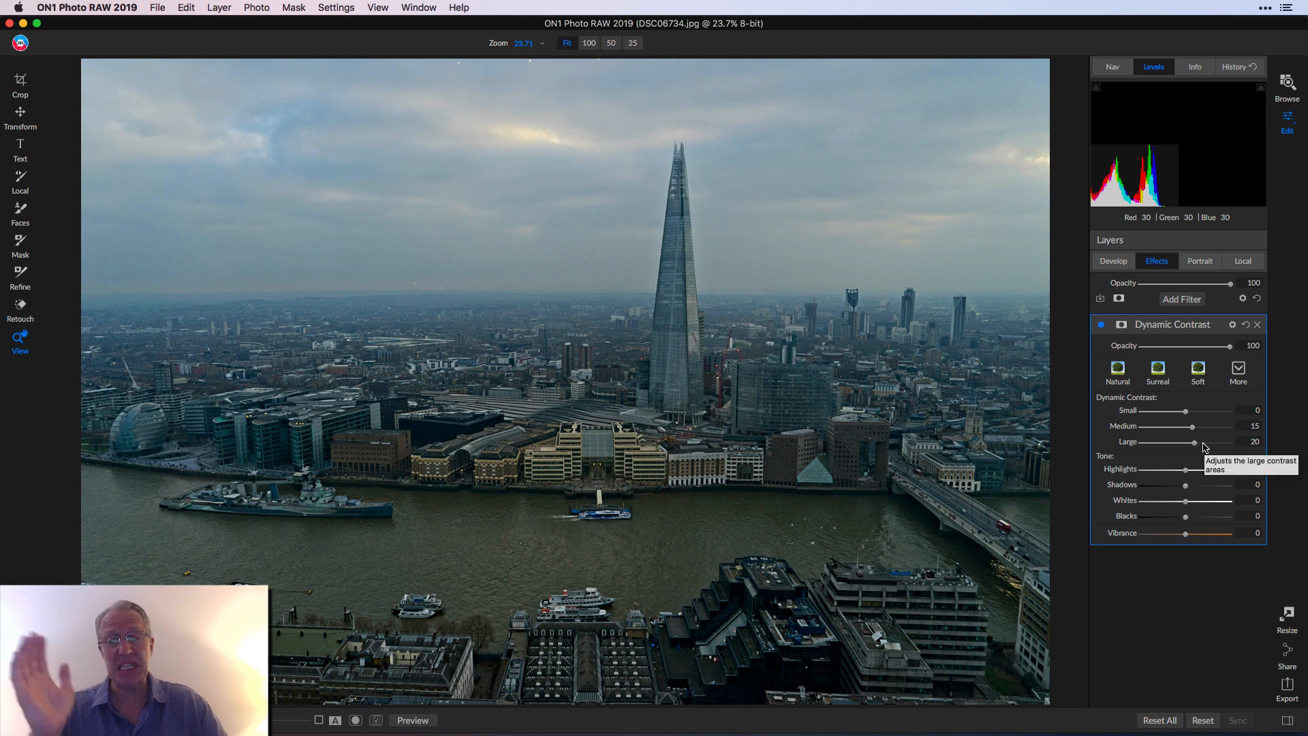
pyautogui.moveTo(1187, 473); pyautogui.dragTo(1167, 472)
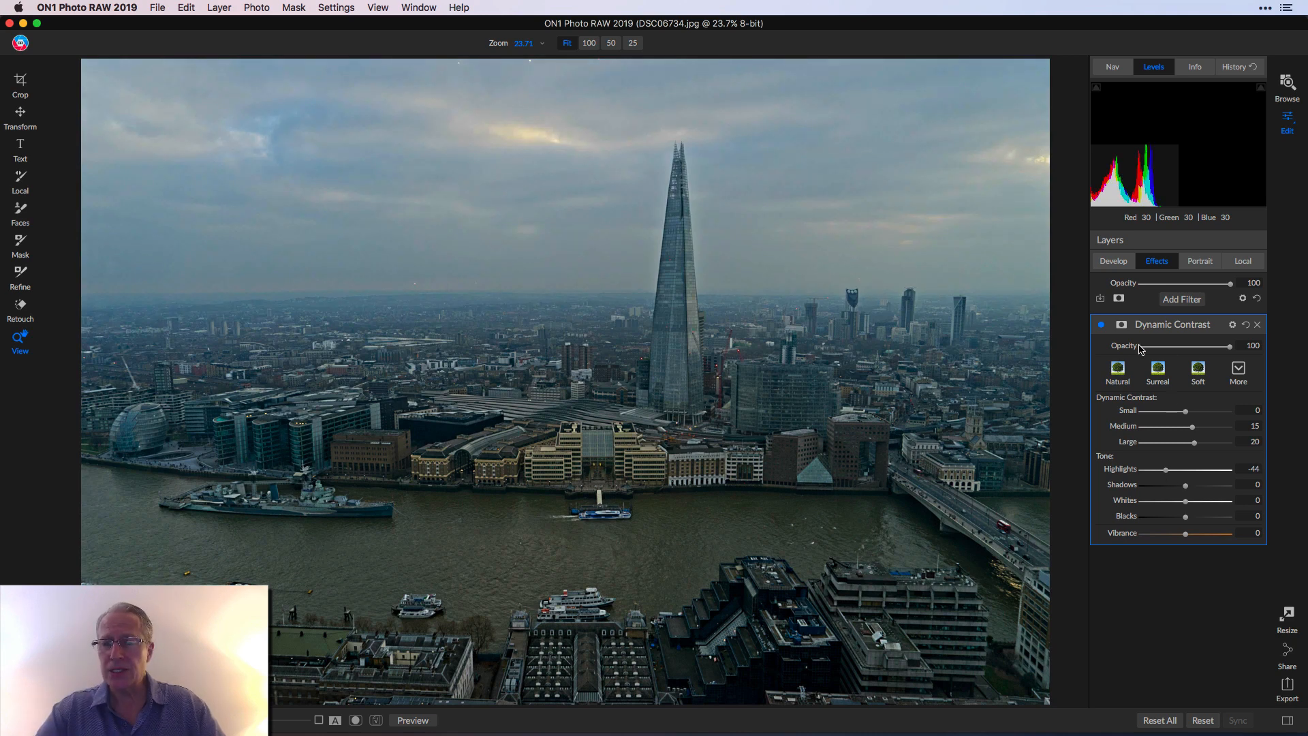
pyautogui.click(1101, 325)
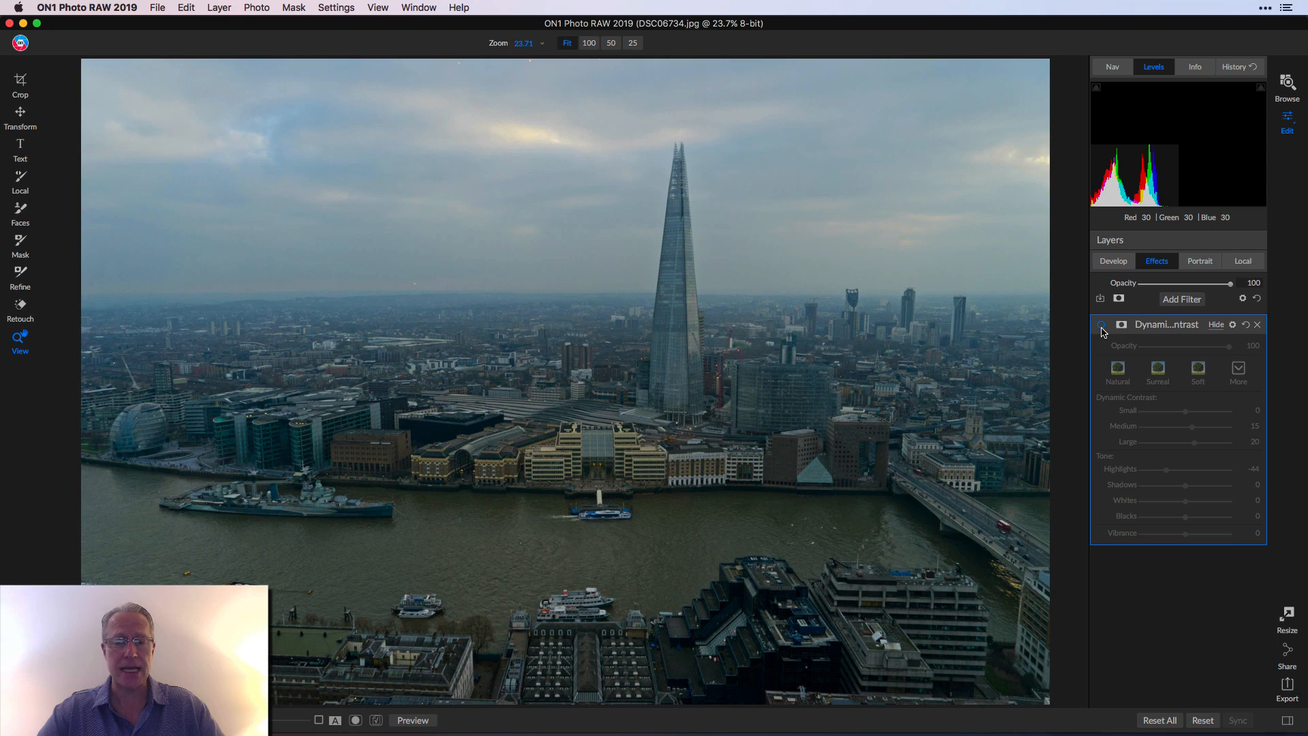
pyautogui.click(1101, 327)
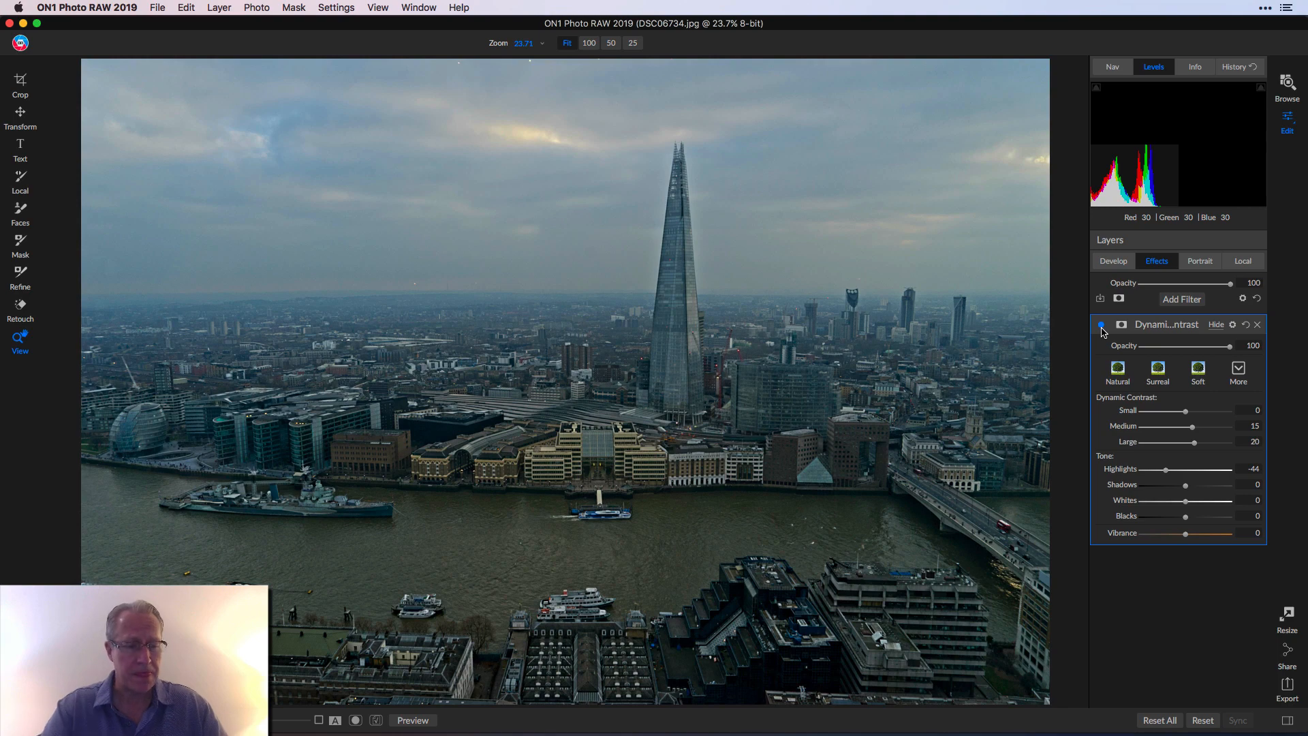
pyautogui.click(1179, 303)
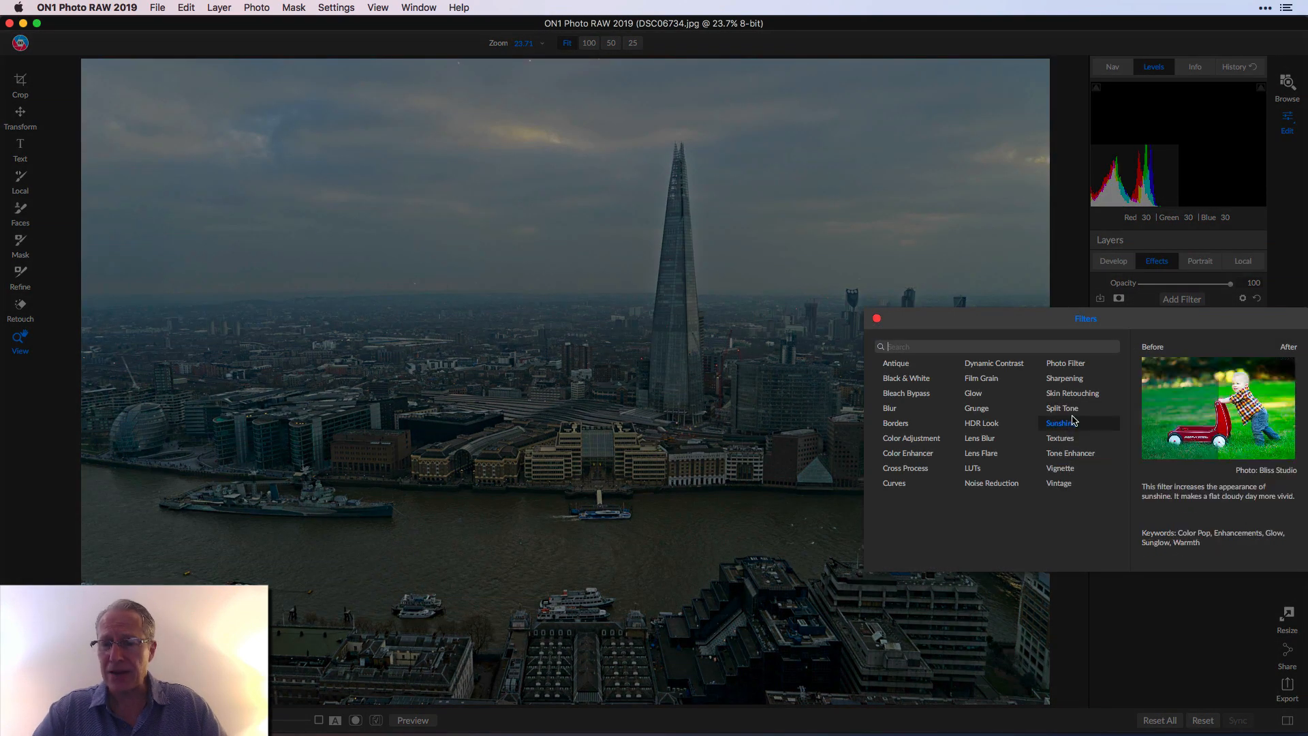
# - Add a Split Tone filter with pink highlights and blue shadows at Hue 213, Amount 25
pyautogui.click(1073, 411)
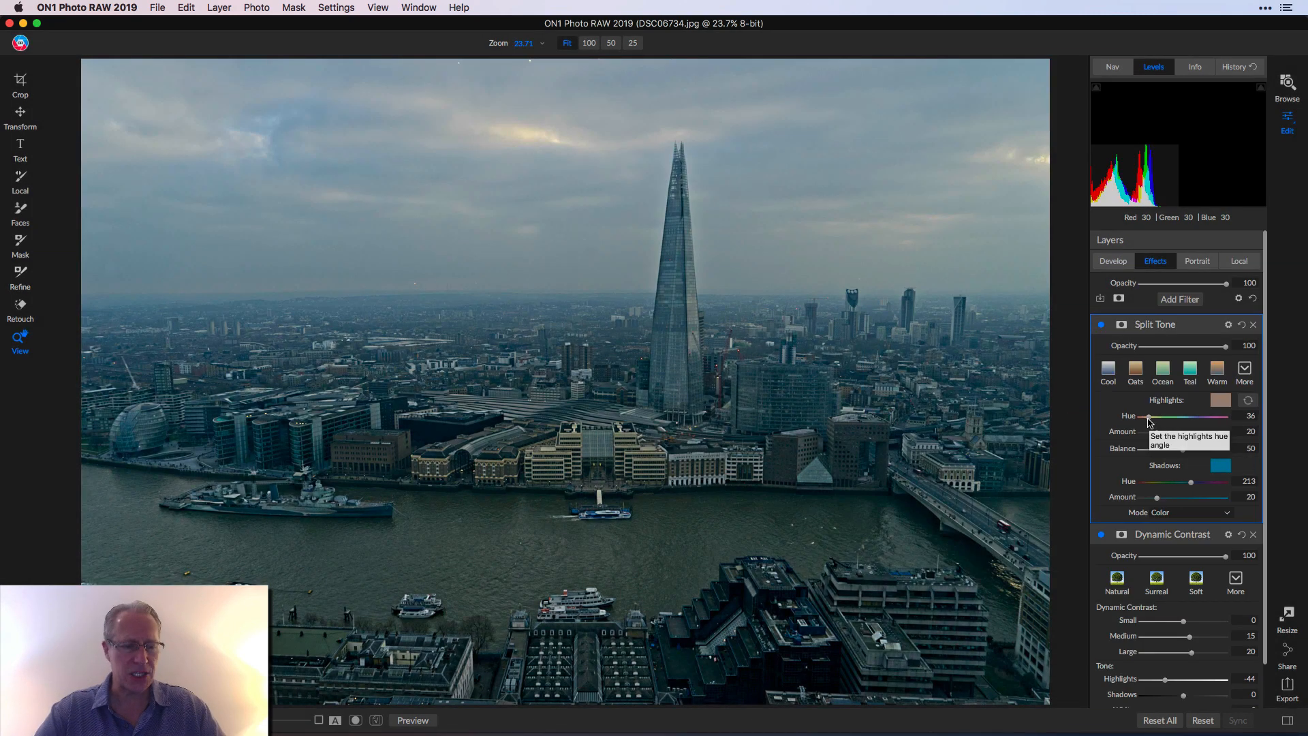
pyautogui.moveTo(1148, 417); pyautogui.dragTo(1090, 425)
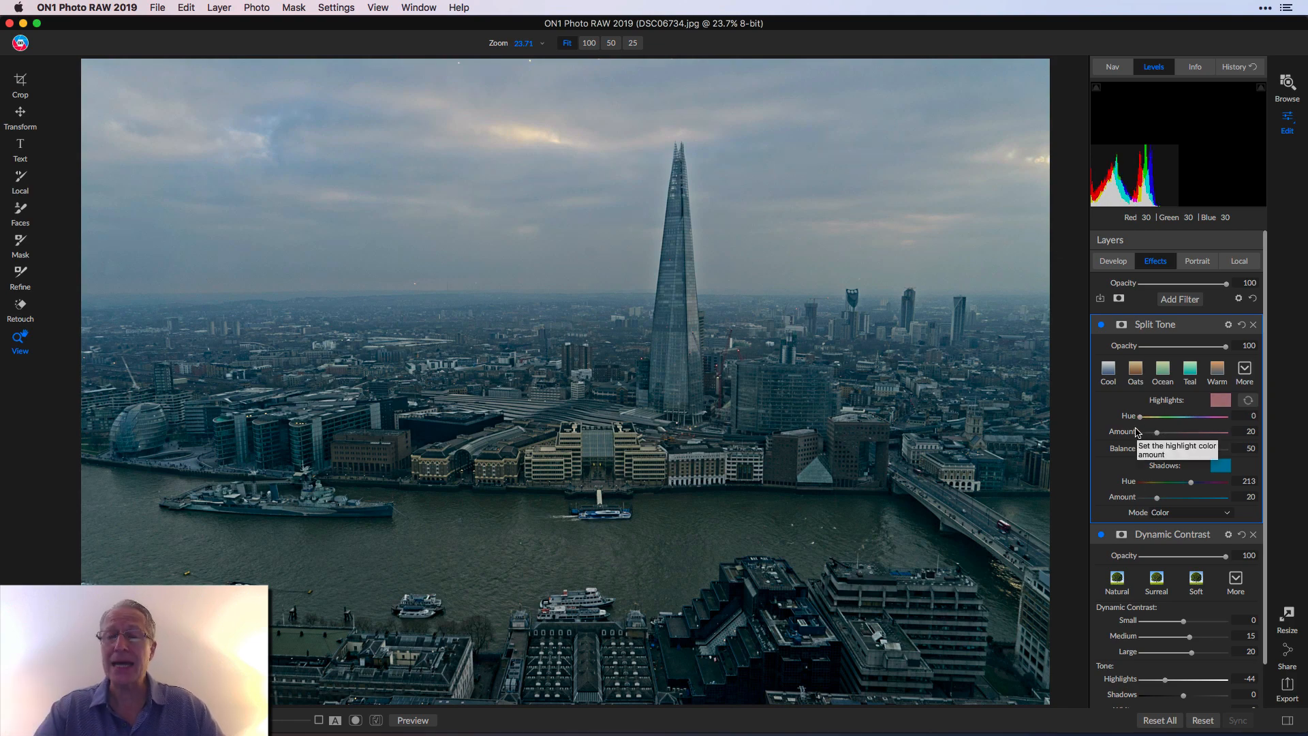
pyautogui.moveTo(1162, 436); pyautogui.dragTo(1183, 436)
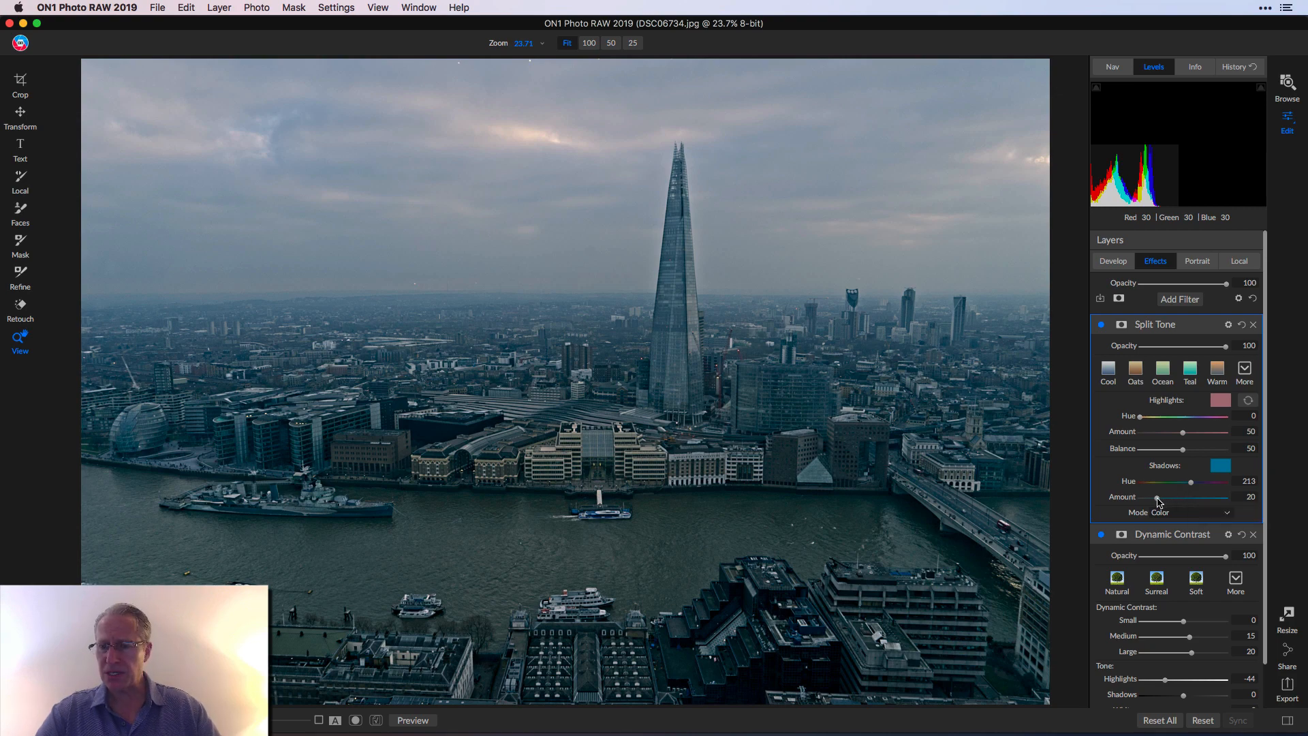
pyautogui.moveTo(1159, 501); pyautogui.dragTo(1162, 502)
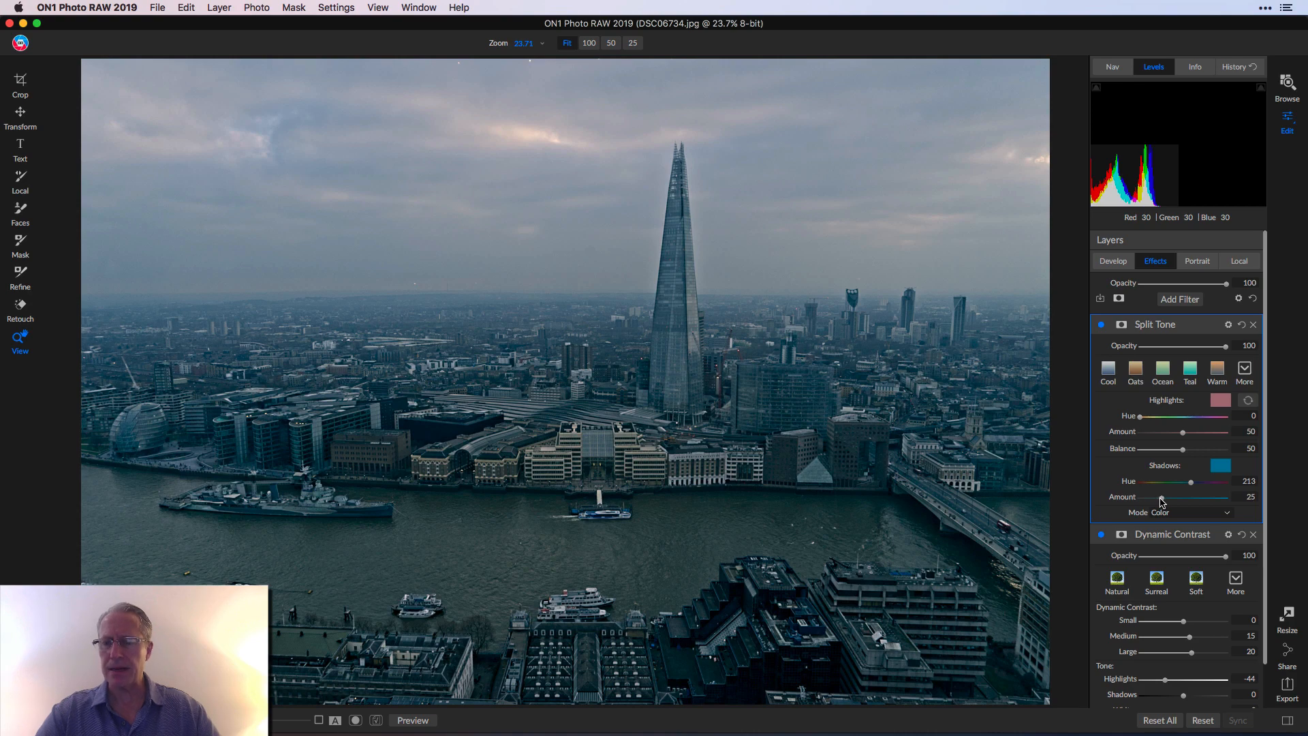
pyautogui.click(1102, 325)
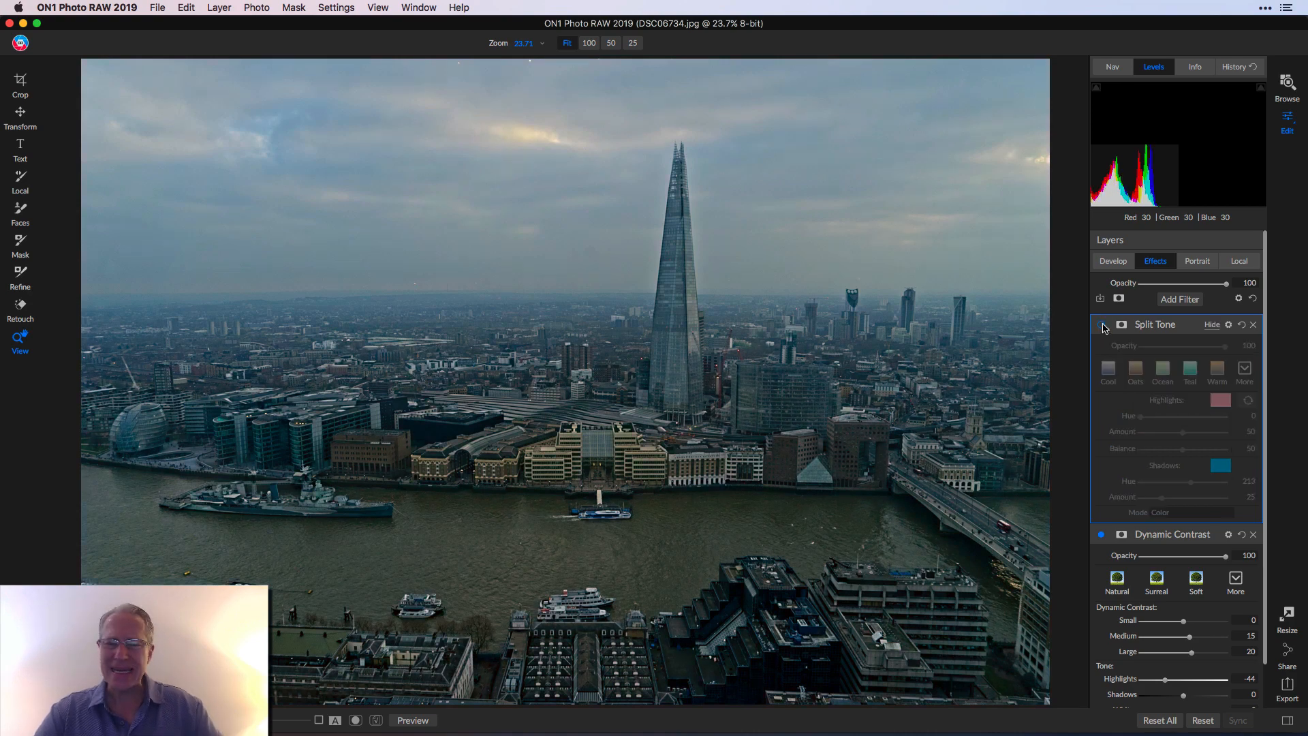
pyautogui.click(1102, 325)
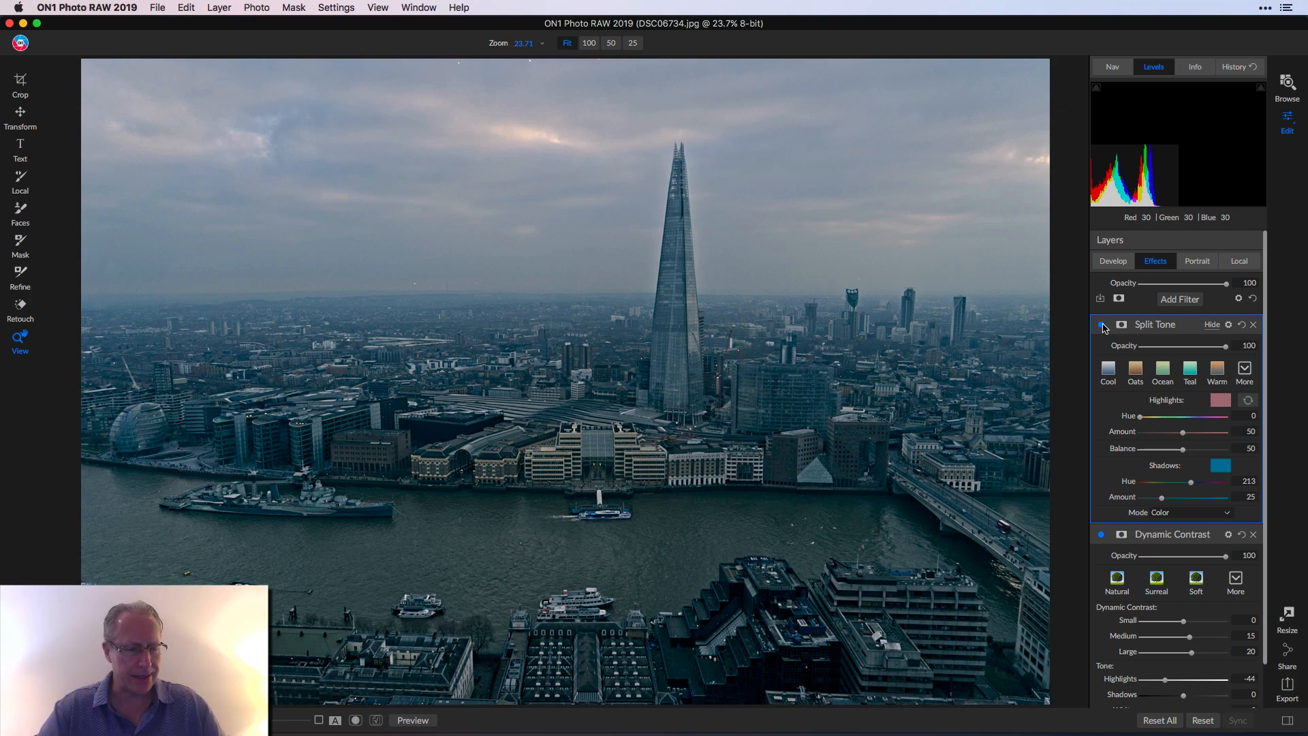
pyautogui.click(1172, 299)
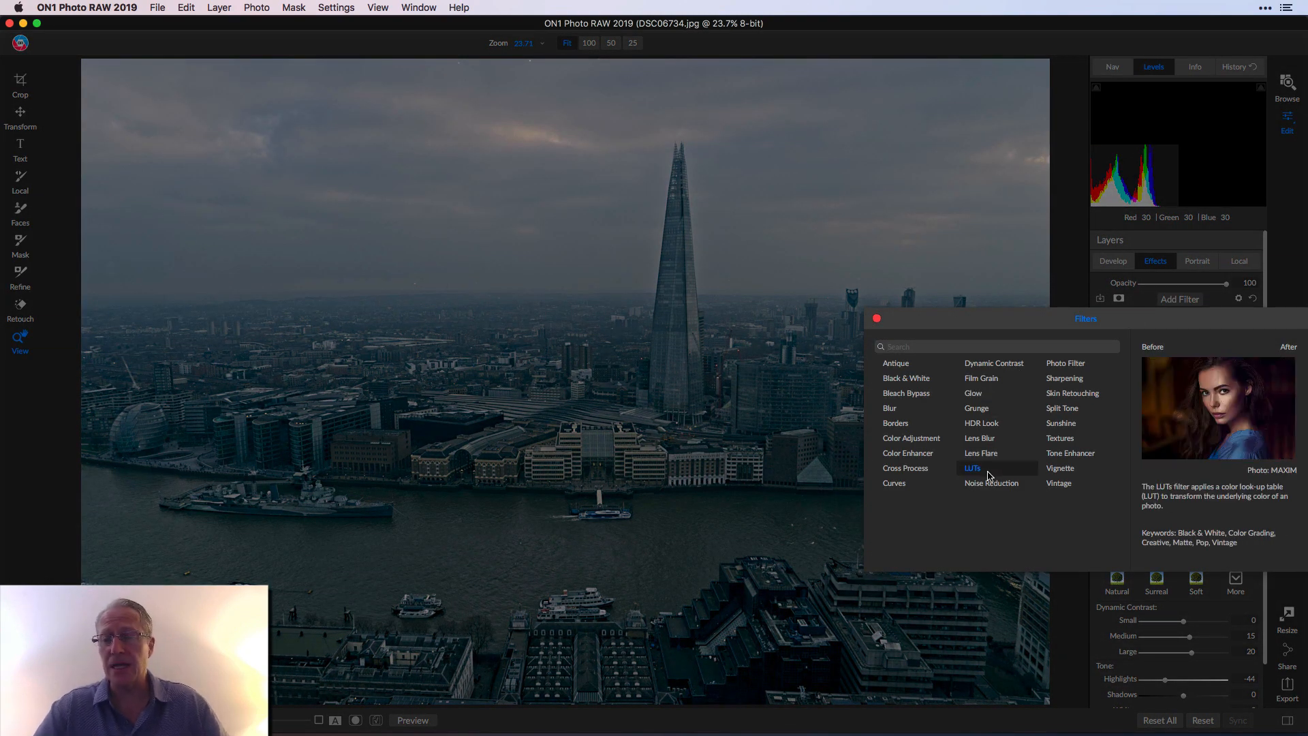
# - Add a LUTs filter using the Color Pop Punch LUT at 35 opacity, toggling it to compare
pyautogui.click(972, 469)
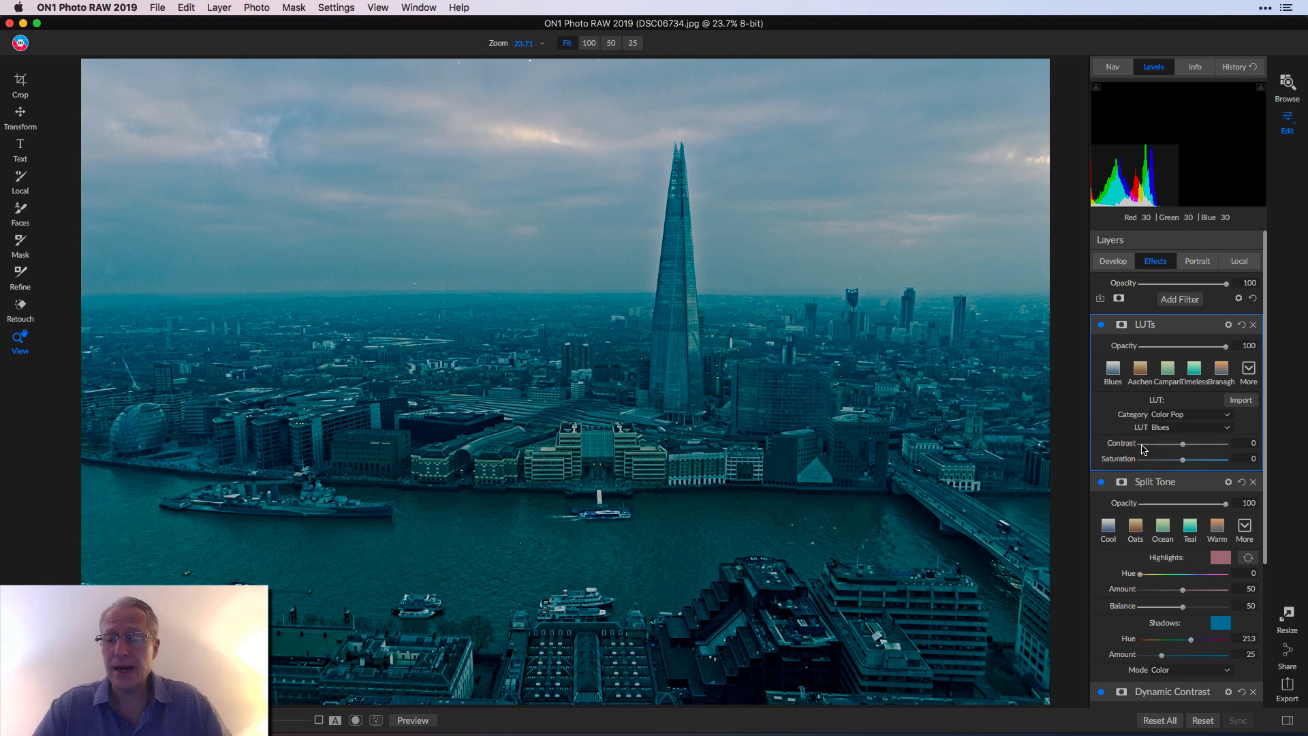
pyautogui.click(1178, 427)
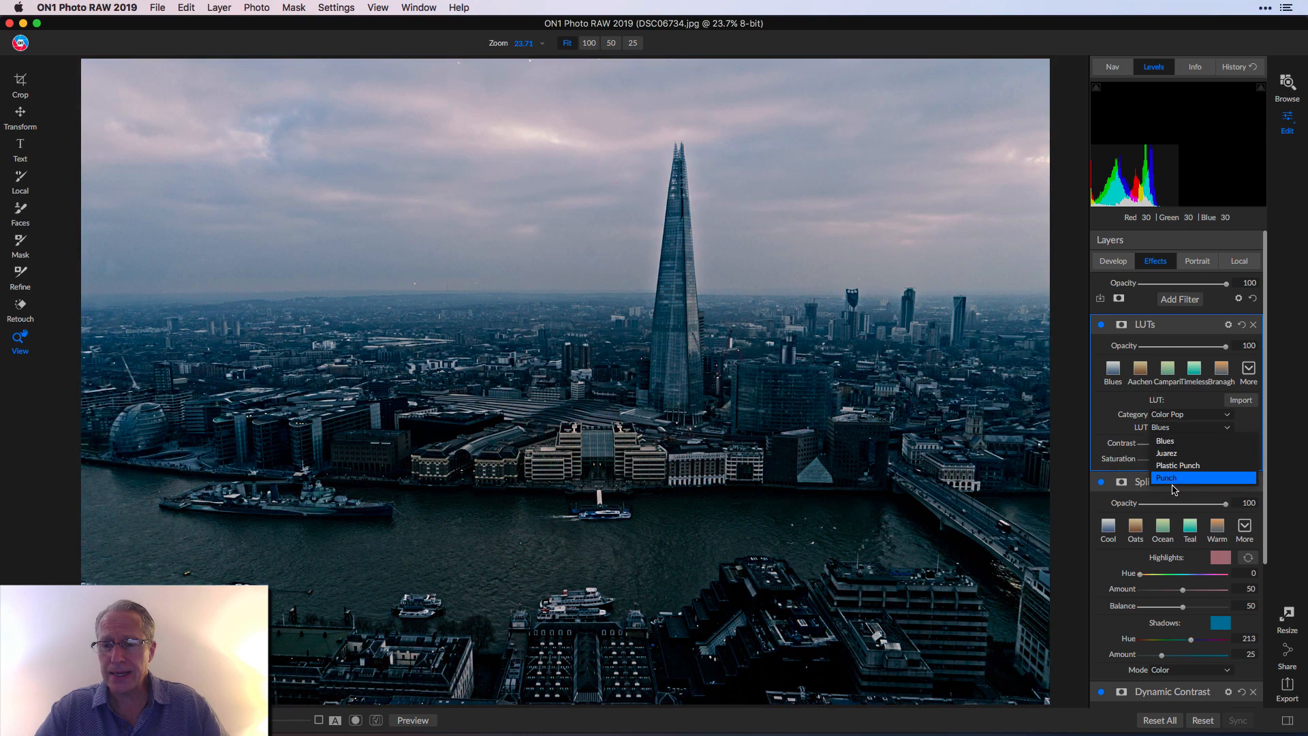
pyautogui.click(1175, 484)
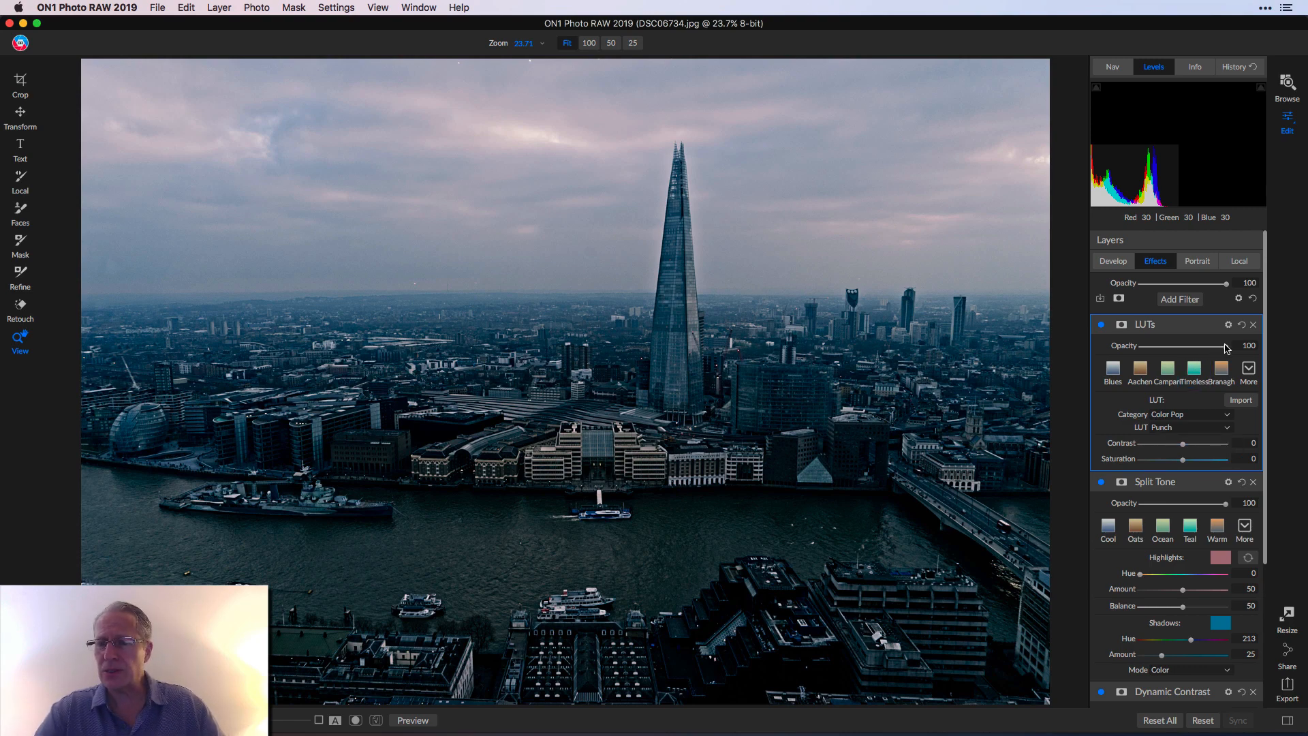
pyautogui.moveTo(1225, 346); pyautogui.dragTo(1171, 348)
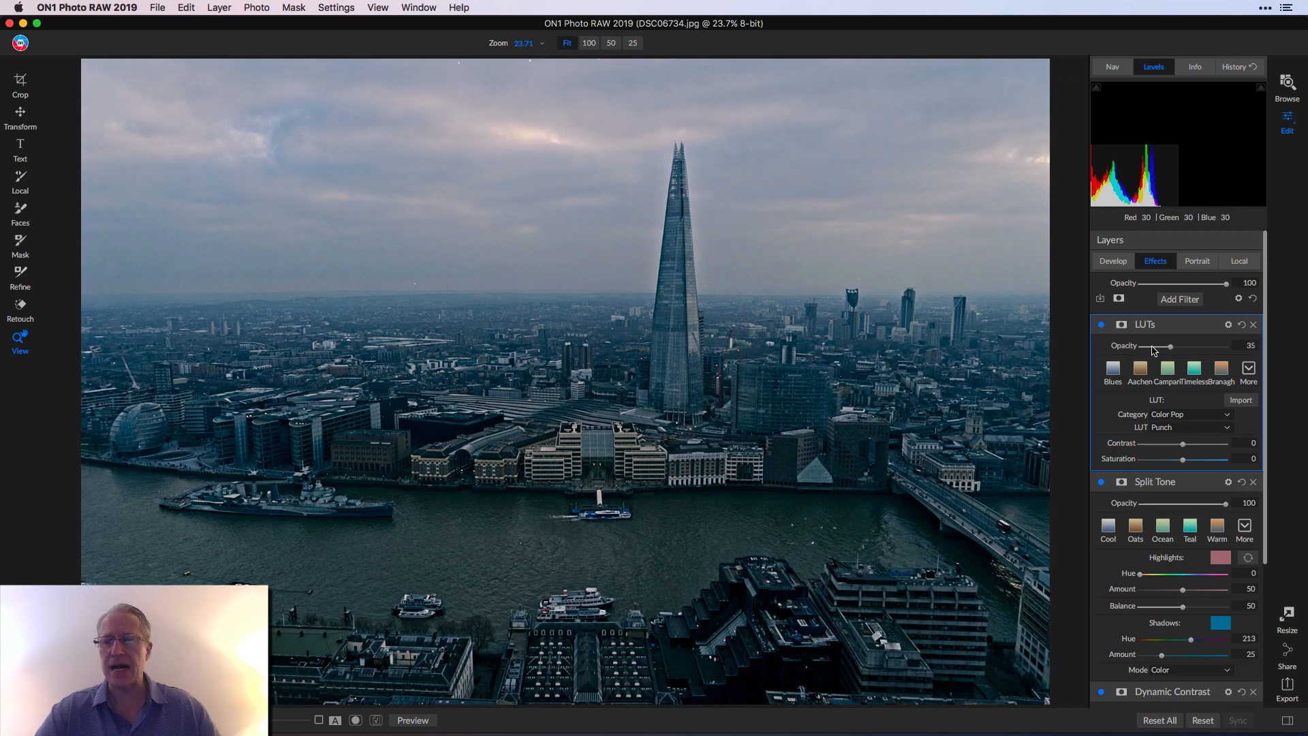
pyautogui.click(1102, 326)
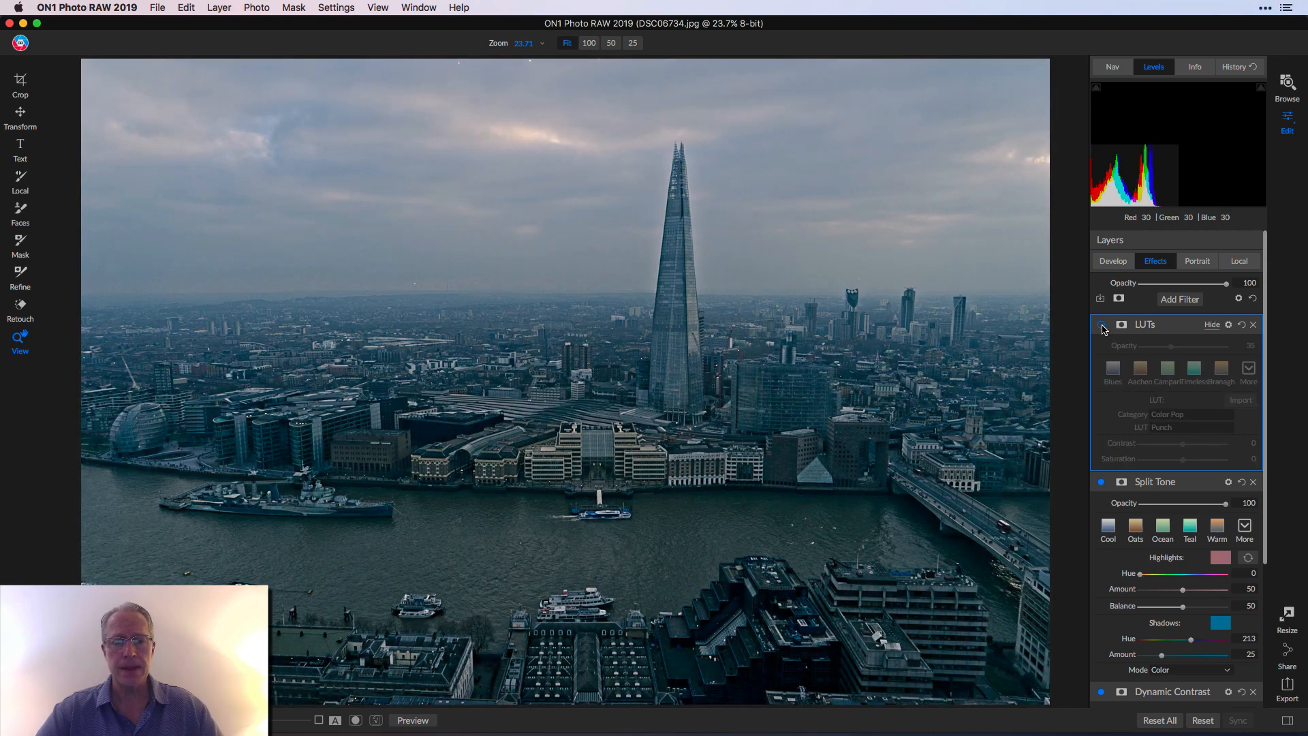
pyautogui.click(1101, 326)
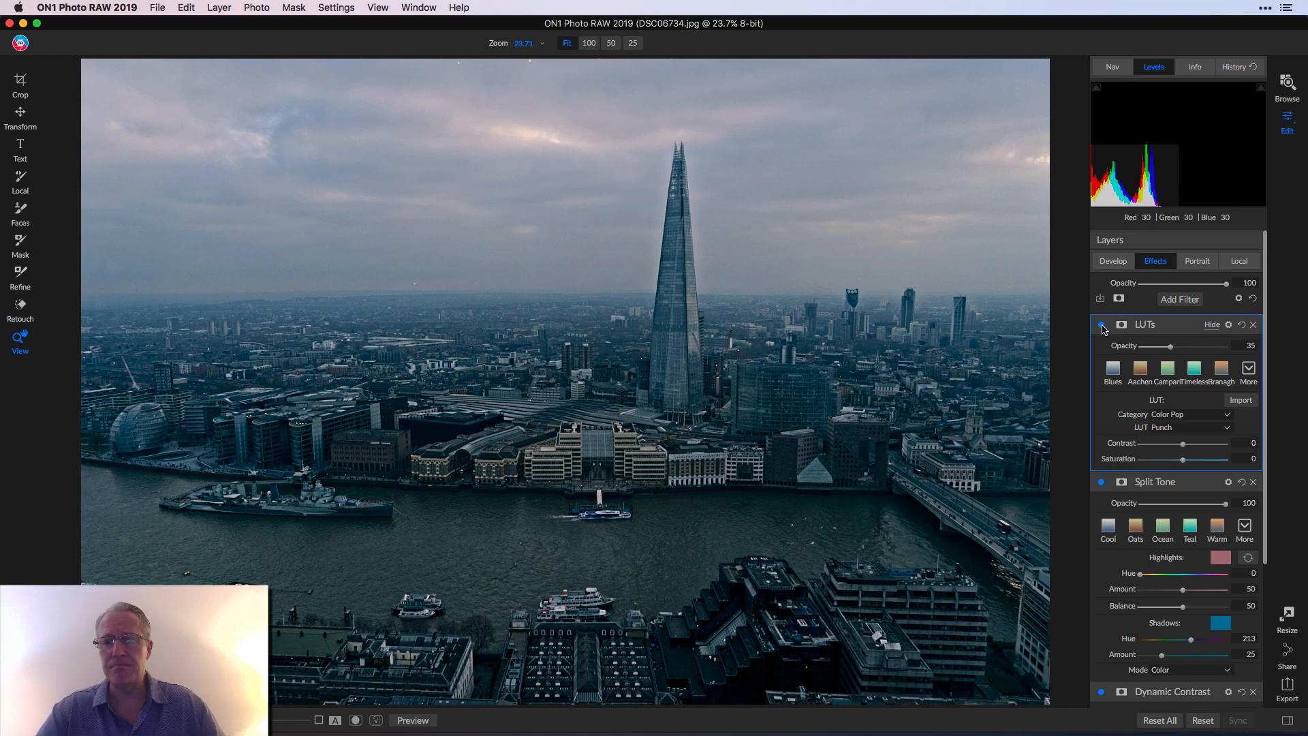
pyautogui.click(1102, 326)
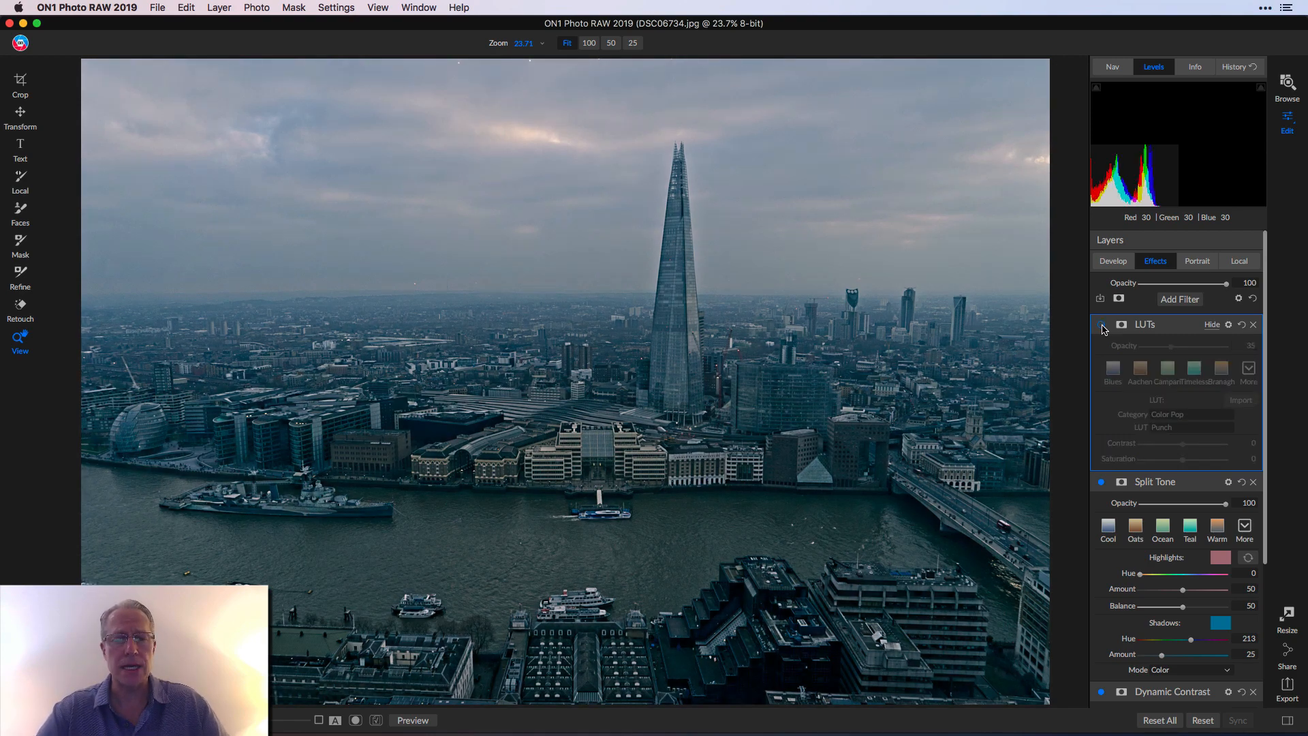
pyautogui.click(1101, 326)
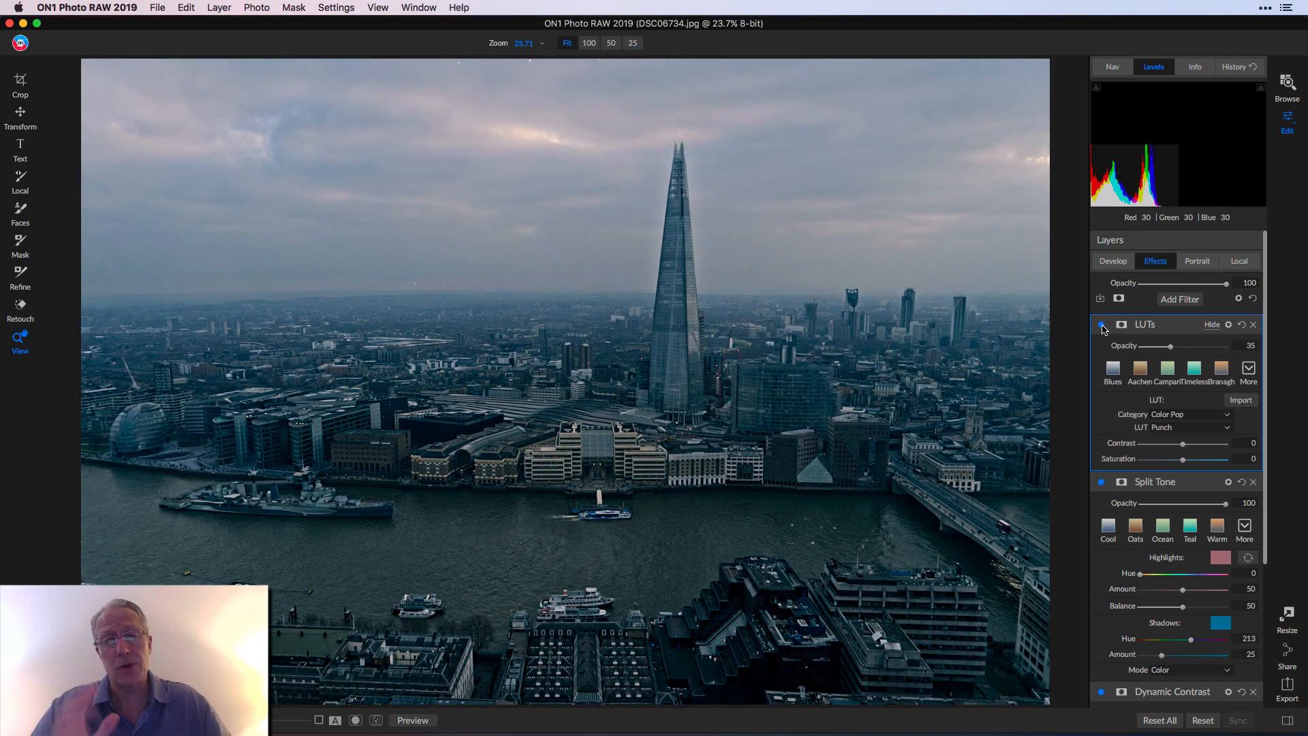
pyautogui.click(1179, 299)
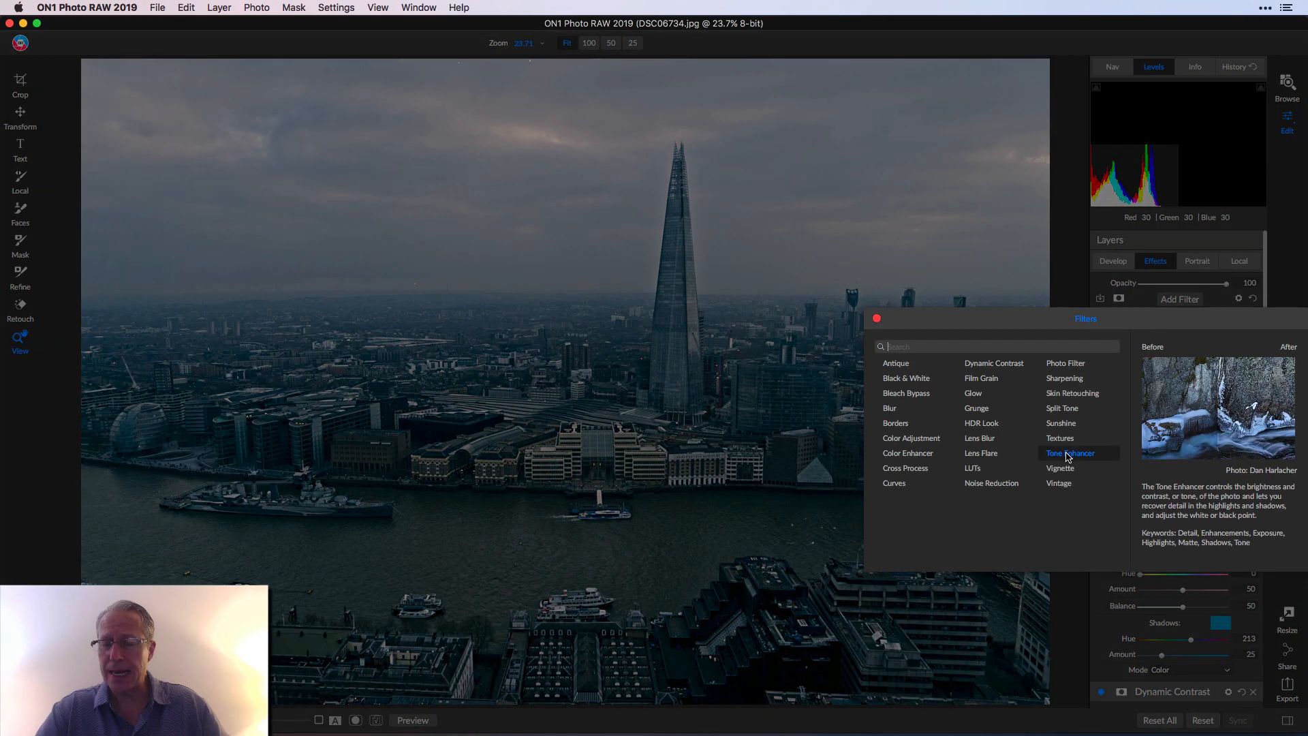
# - Add a Tone Enhancer filter with Highlights -34 and Shadows 18, toggling it to compare
pyautogui.click(1067, 454)
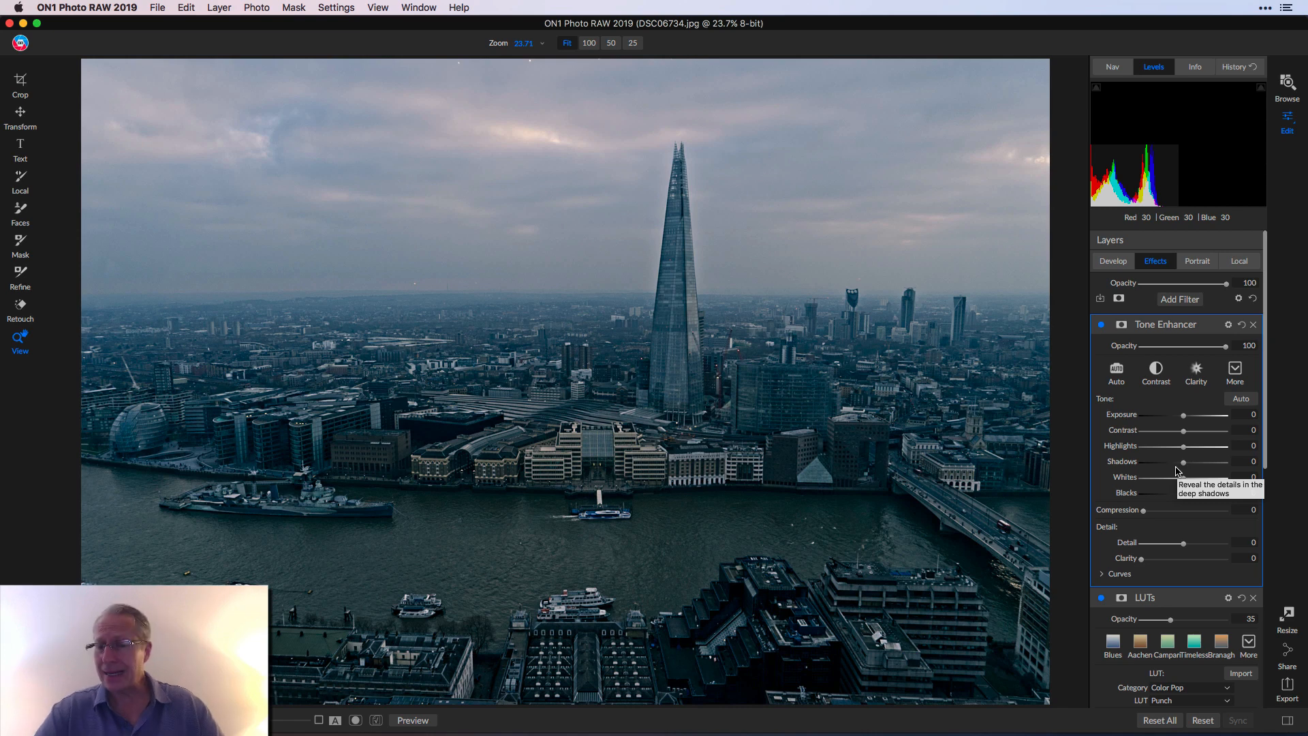
pyautogui.moveTo(1183, 447); pyautogui.dragTo(1159, 451)
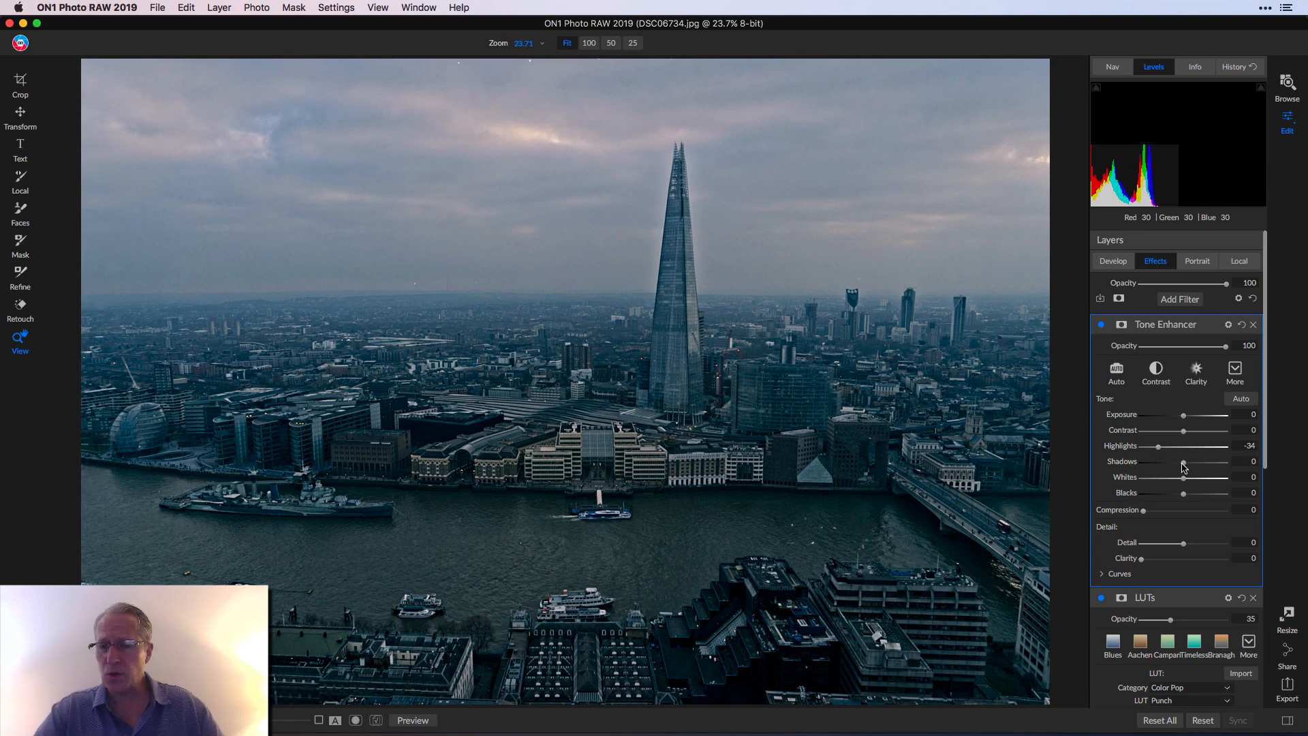
pyautogui.moveTo(1184, 463); pyautogui.dragTo(1201, 467)
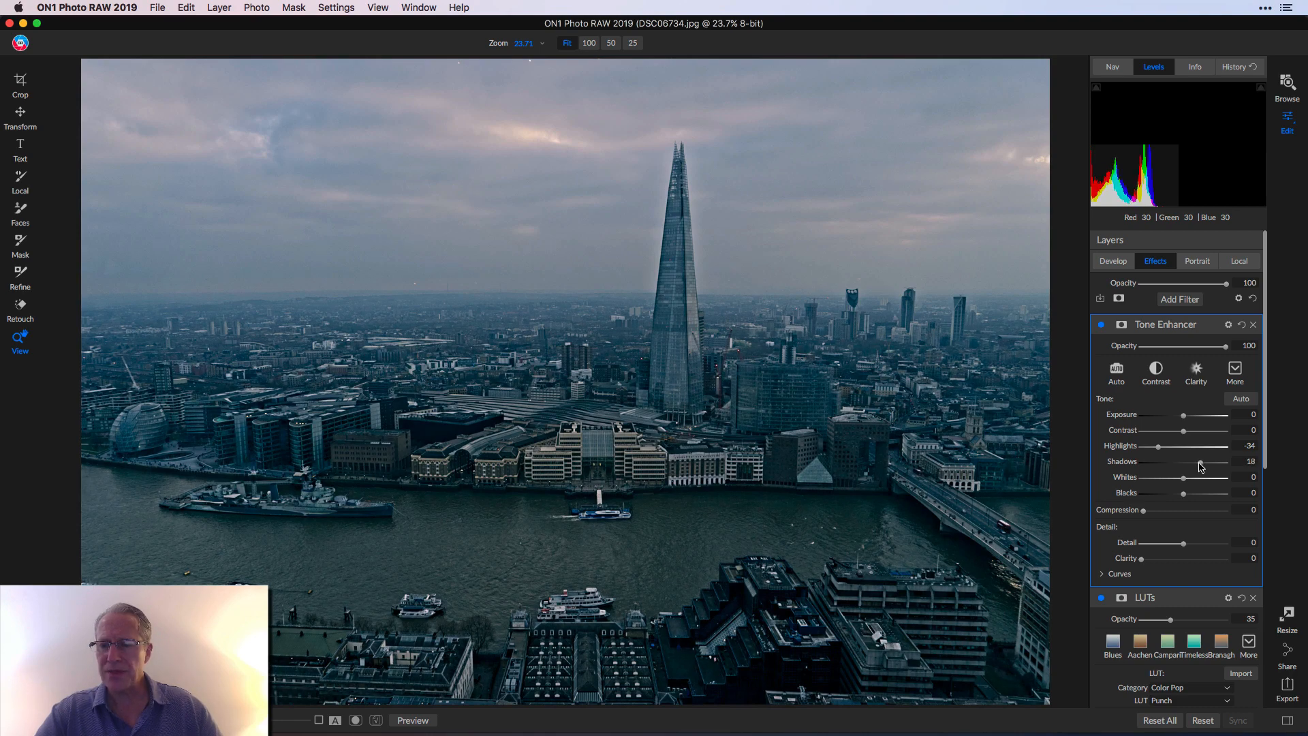
pyautogui.click(1101, 325)
pyautogui.click(1100, 325)
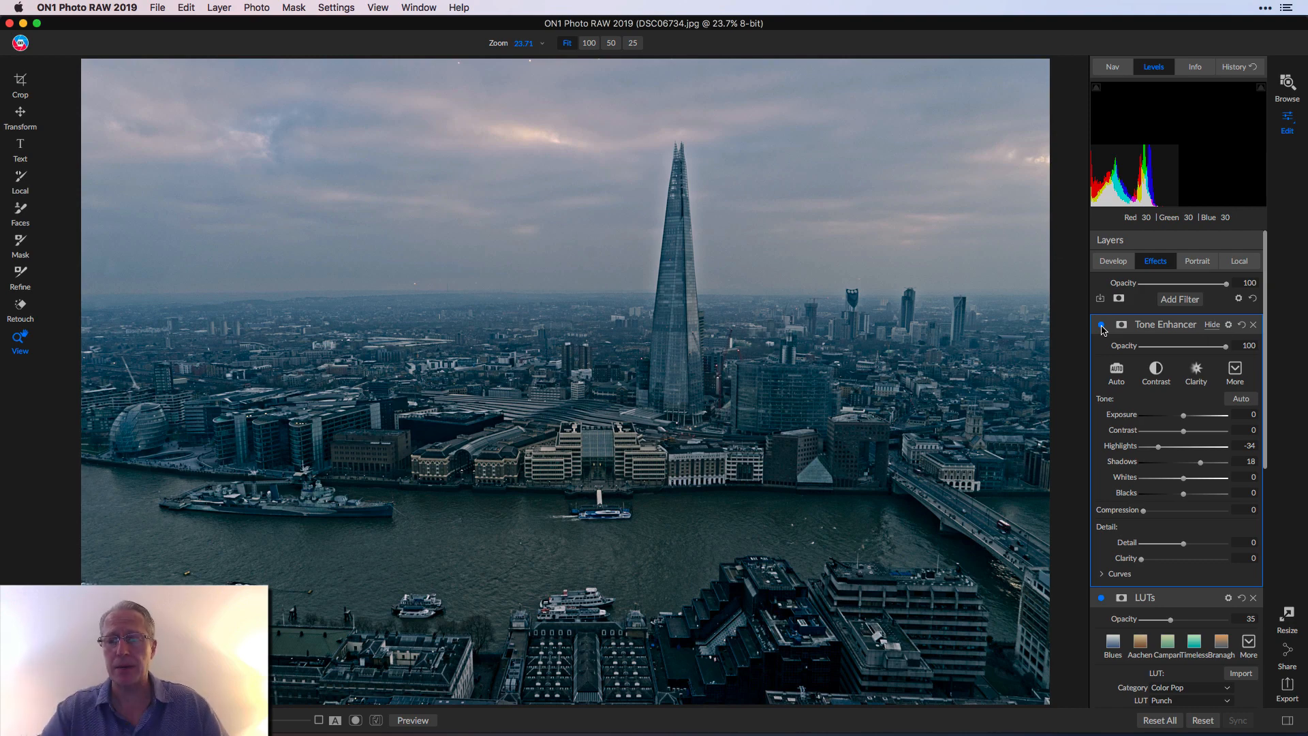
pyautogui.click(1101, 325)
pyautogui.click(1101, 325)
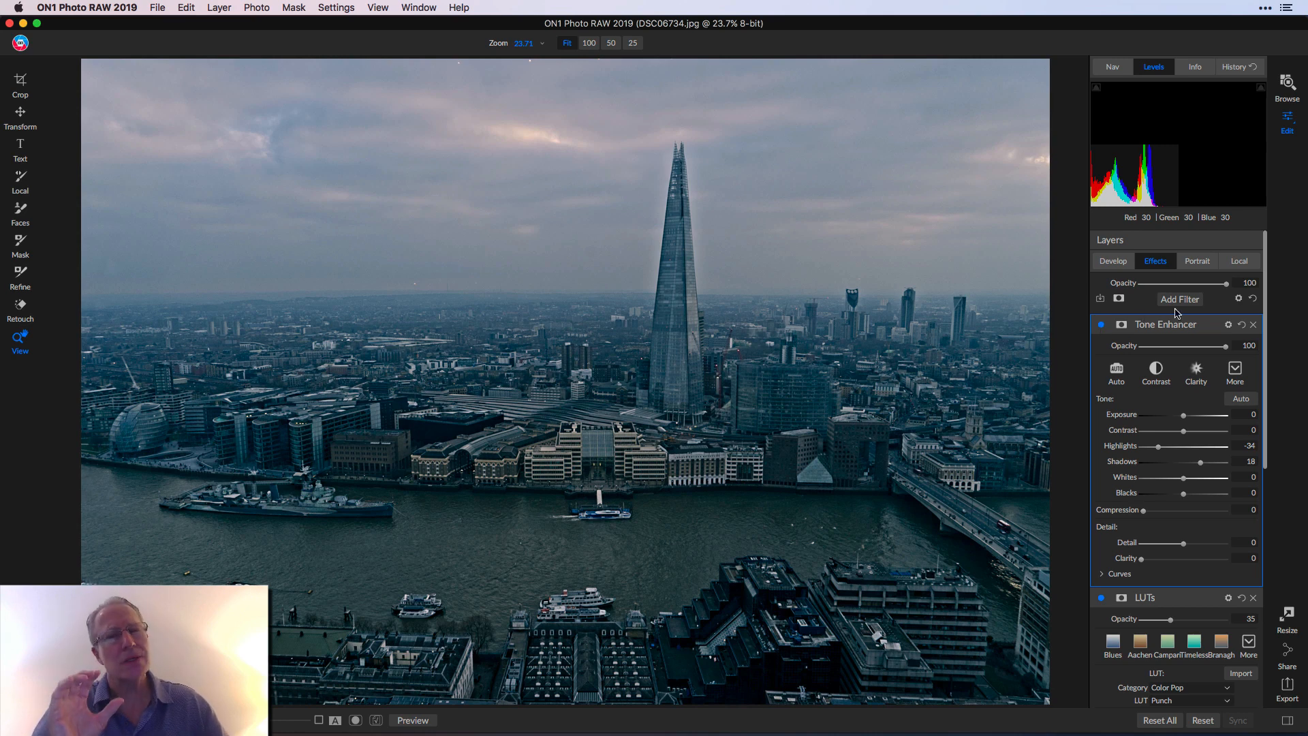
# - Create a local adjustment masked with a Linear Bottom gradient placed over the sky
pyautogui.click(1240, 262)
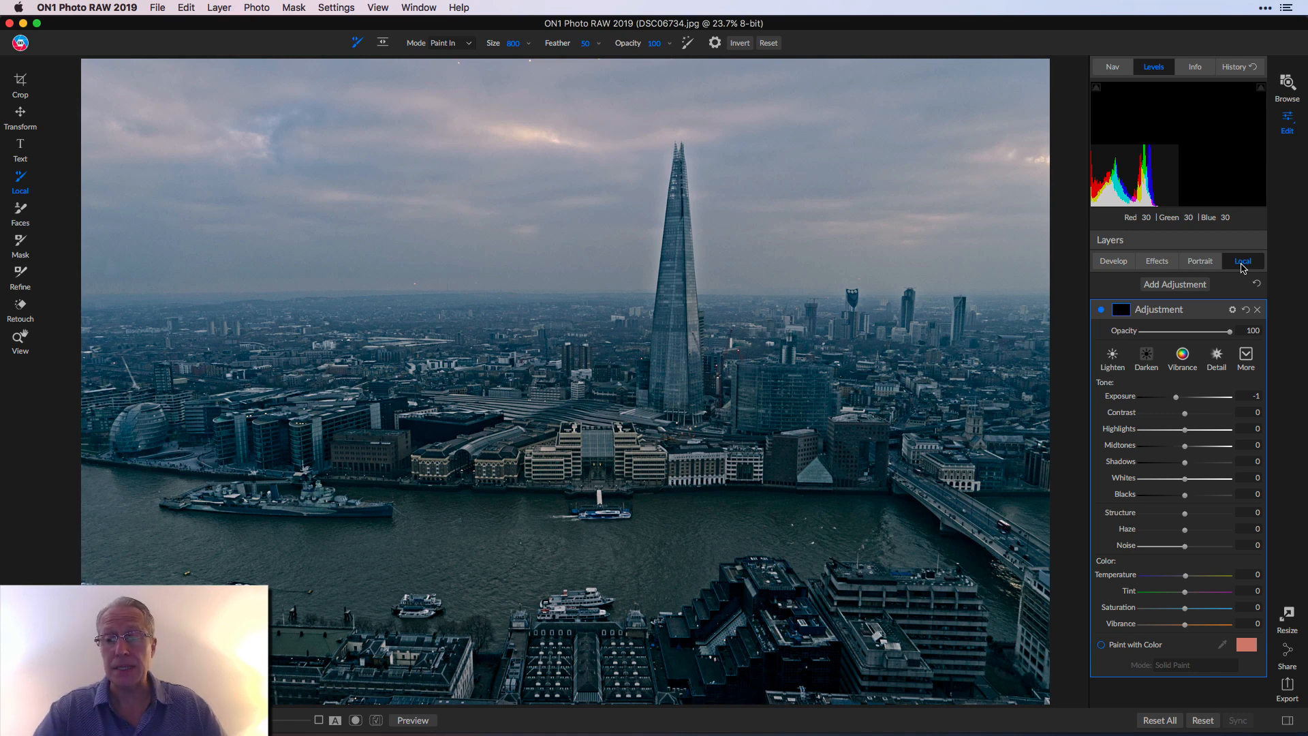
pyautogui.click(1156, 261)
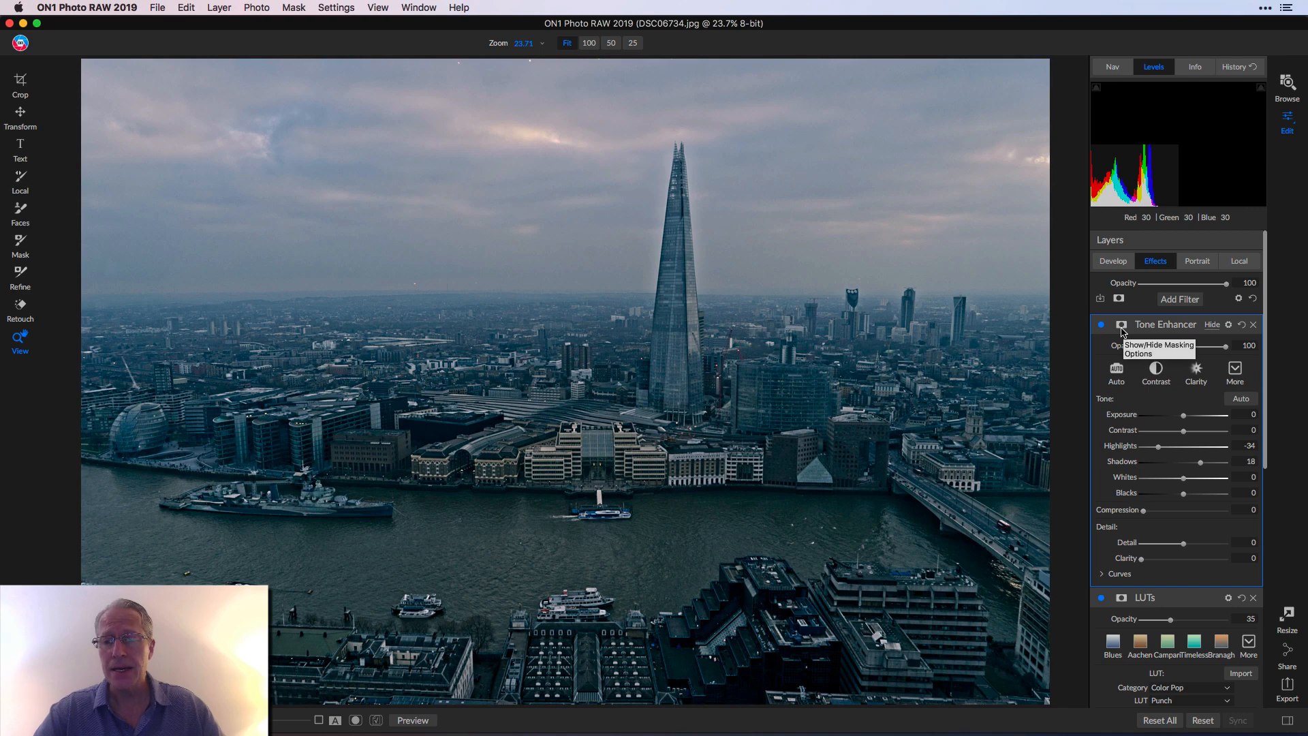
pyautogui.click(1242, 262)
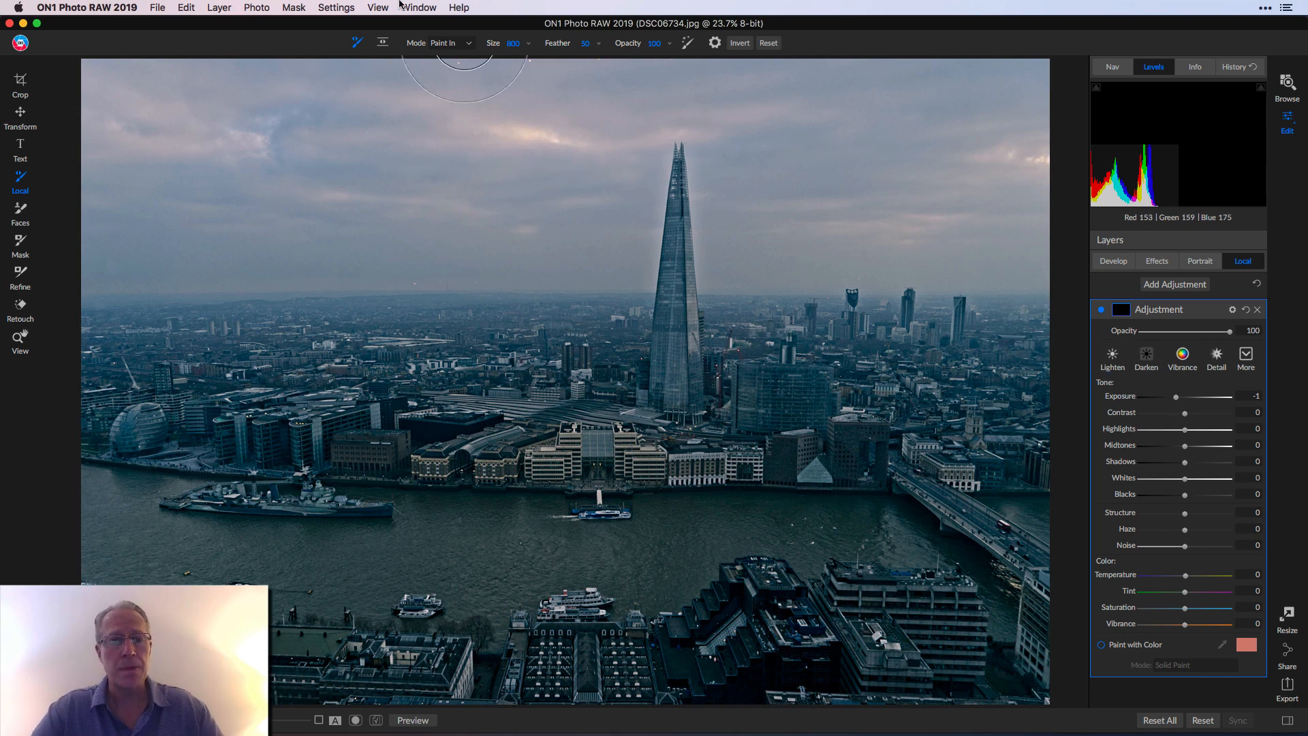
pyautogui.click(384, 43)
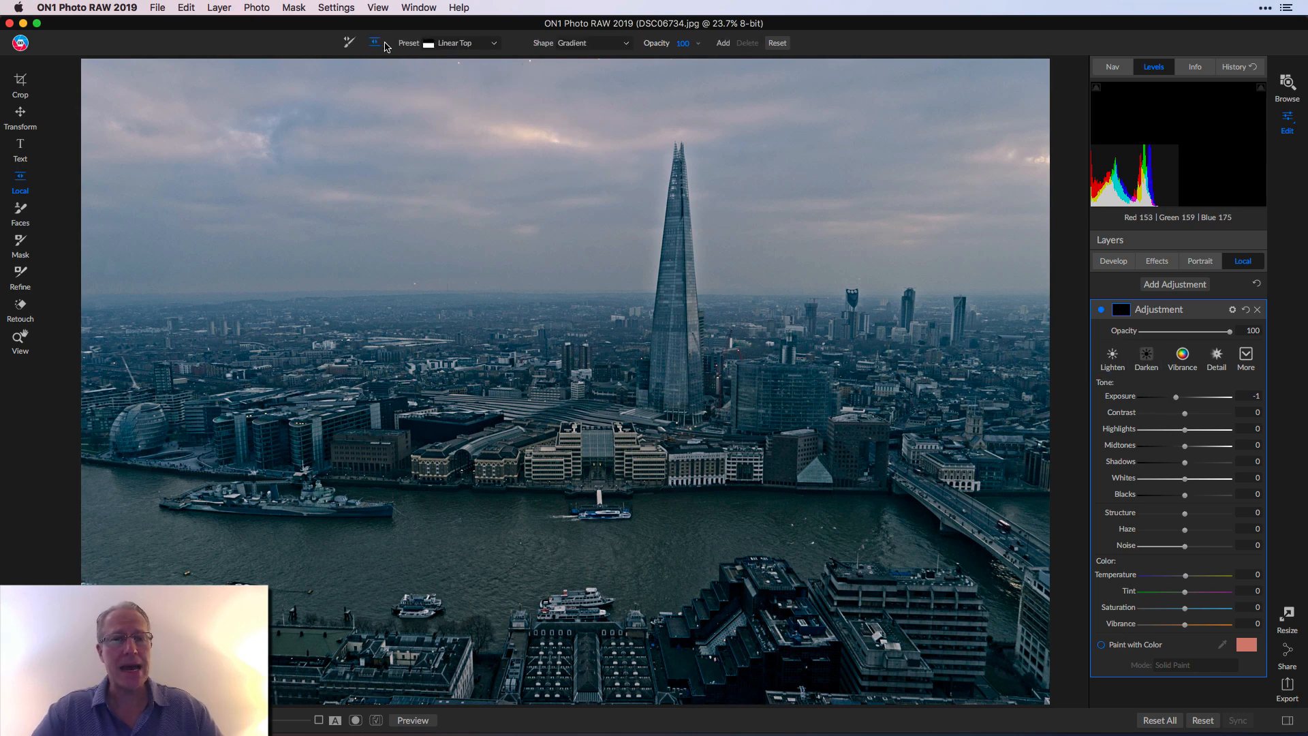
pyautogui.click(461, 45)
pyautogui.click(466, 112)
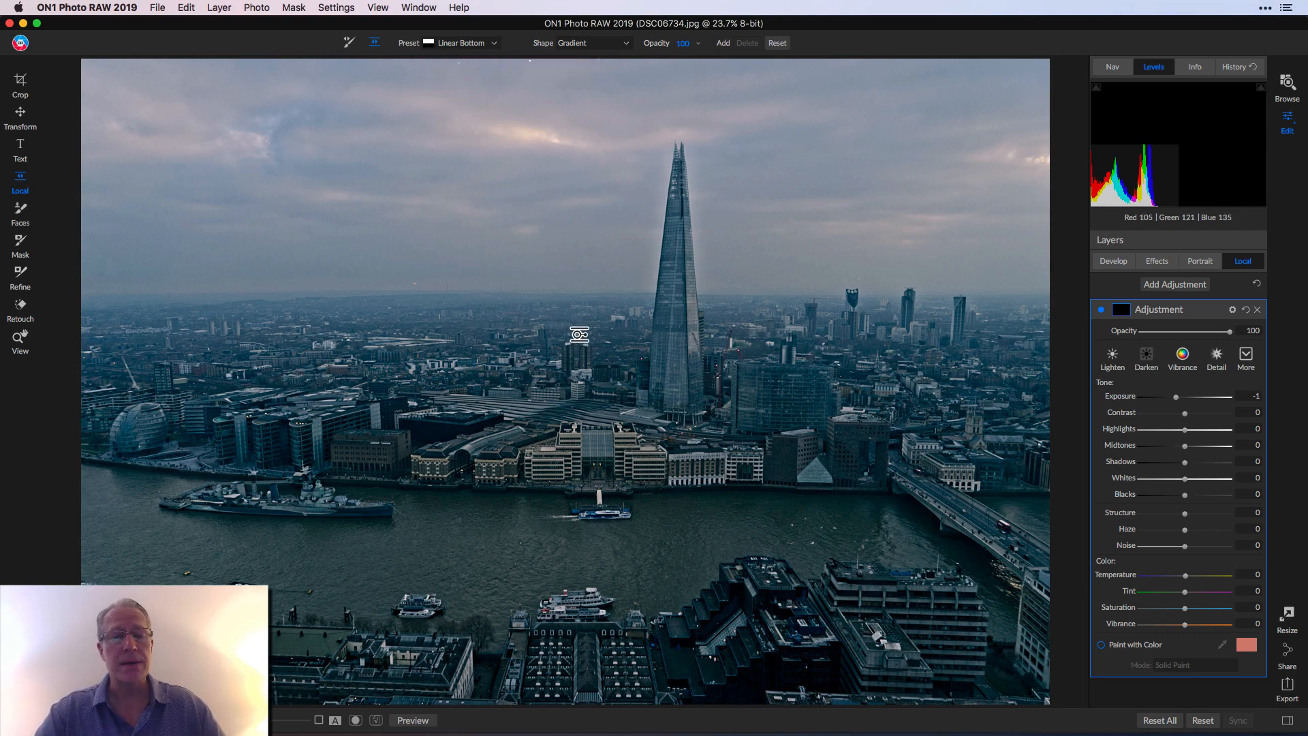
pyautogui.click(579, 334)
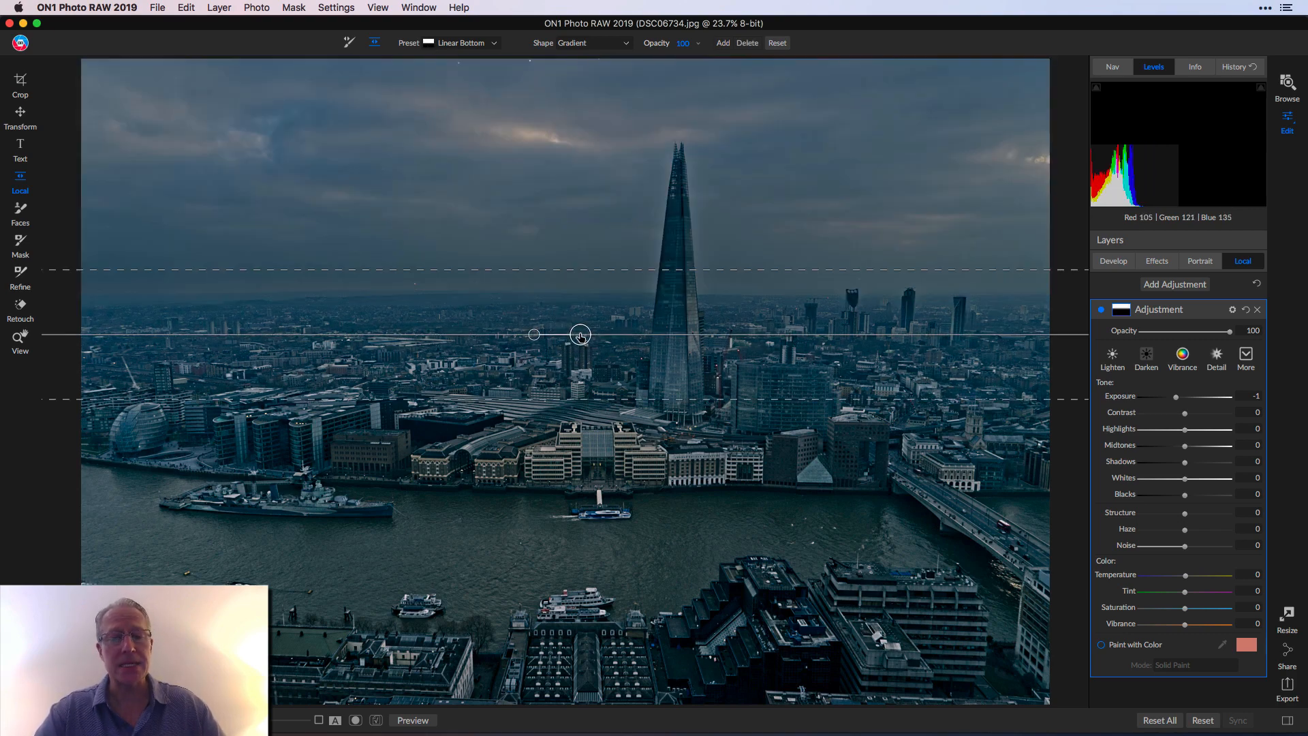
# - Zero its exposure, set Temperature 5 and Vibrance 20, and move the transition to the skyline
pyautogui.doubleClick(1121, 396)
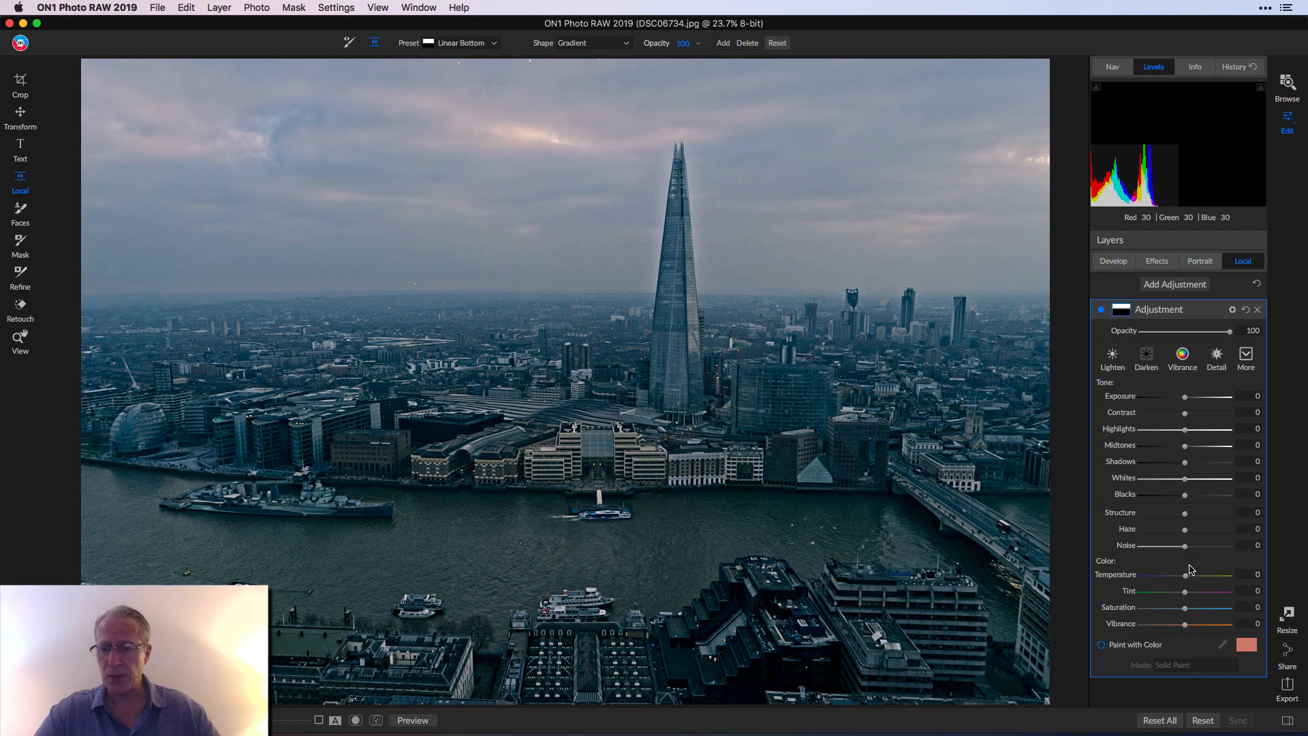
pyautogui.moveTo(1185, 575); pyautogui.dragTo(1187, 576)
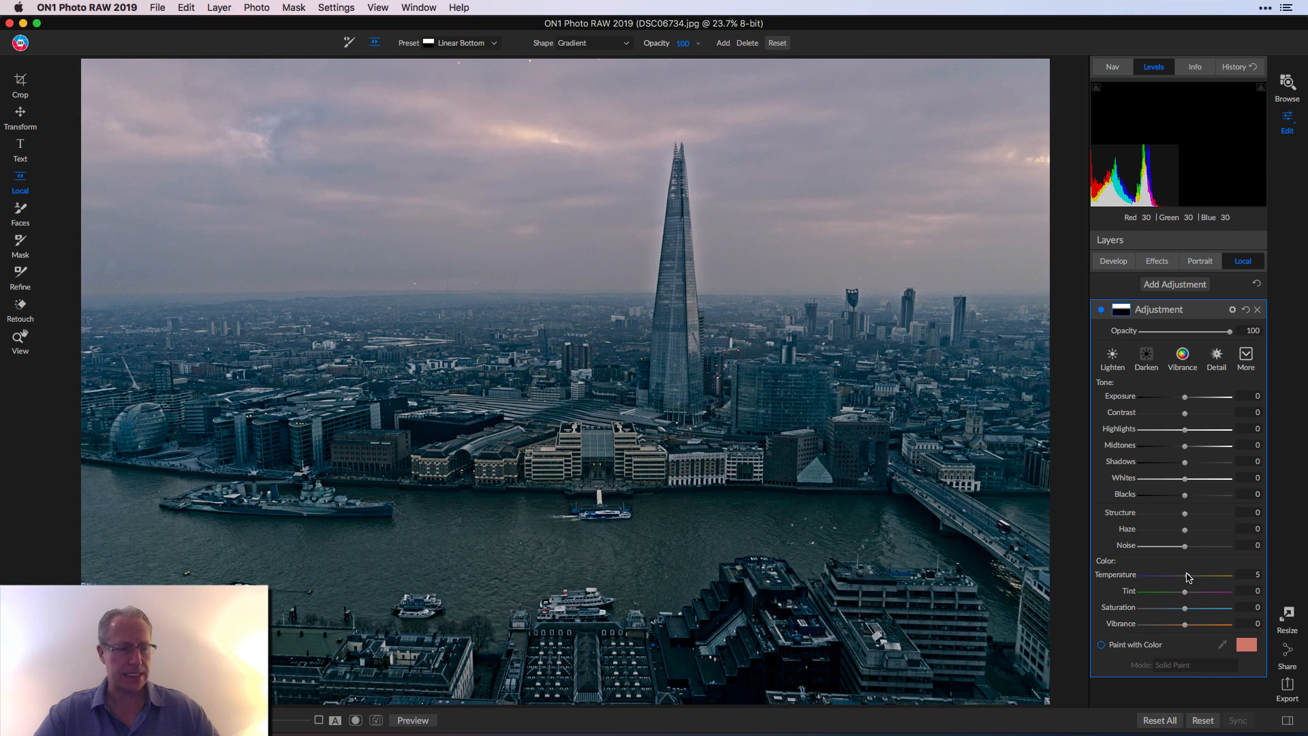
pyautogui.moveTo(1185, 624); pyautogui.dragTo(1193, 625)
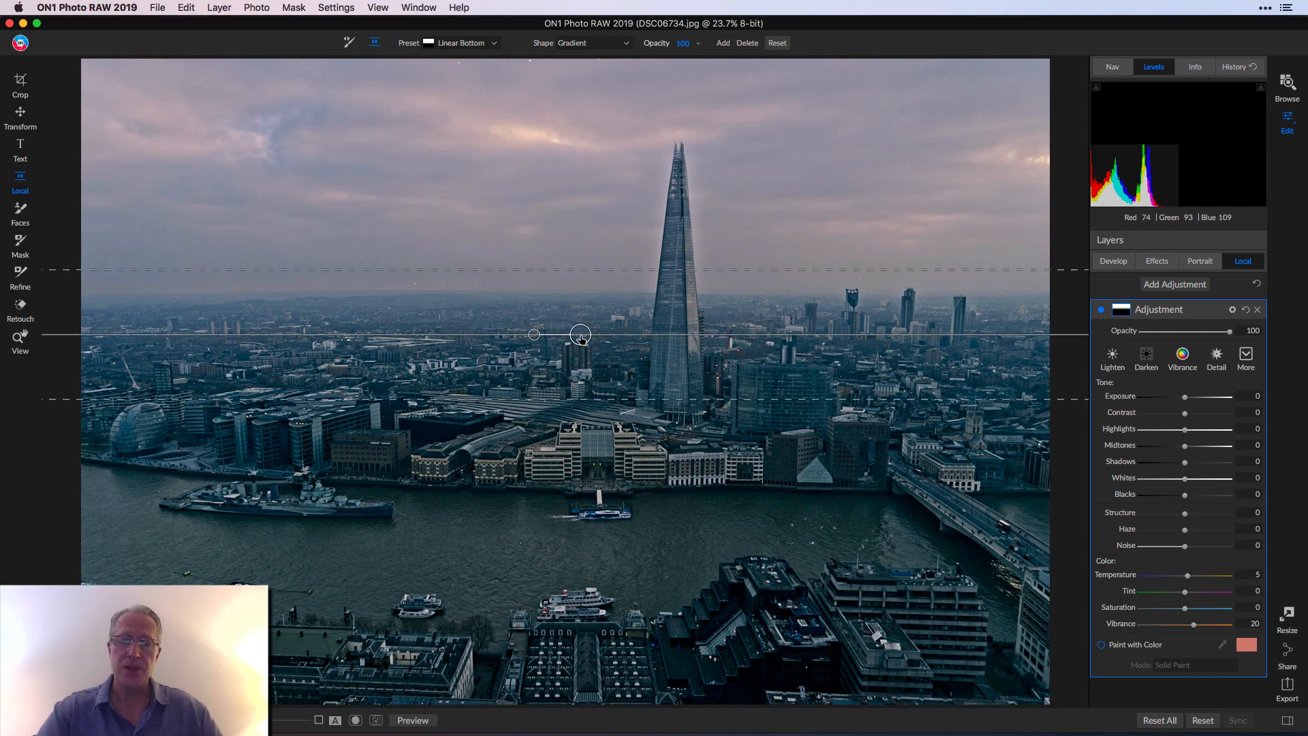
pyautogui.moveTo(581, 335)
pyautogui.mouseDown()
pyautogui.moveTo(592, 252)
pyautogui.moveTo(594, 331)
pyautogui.mouseUp()
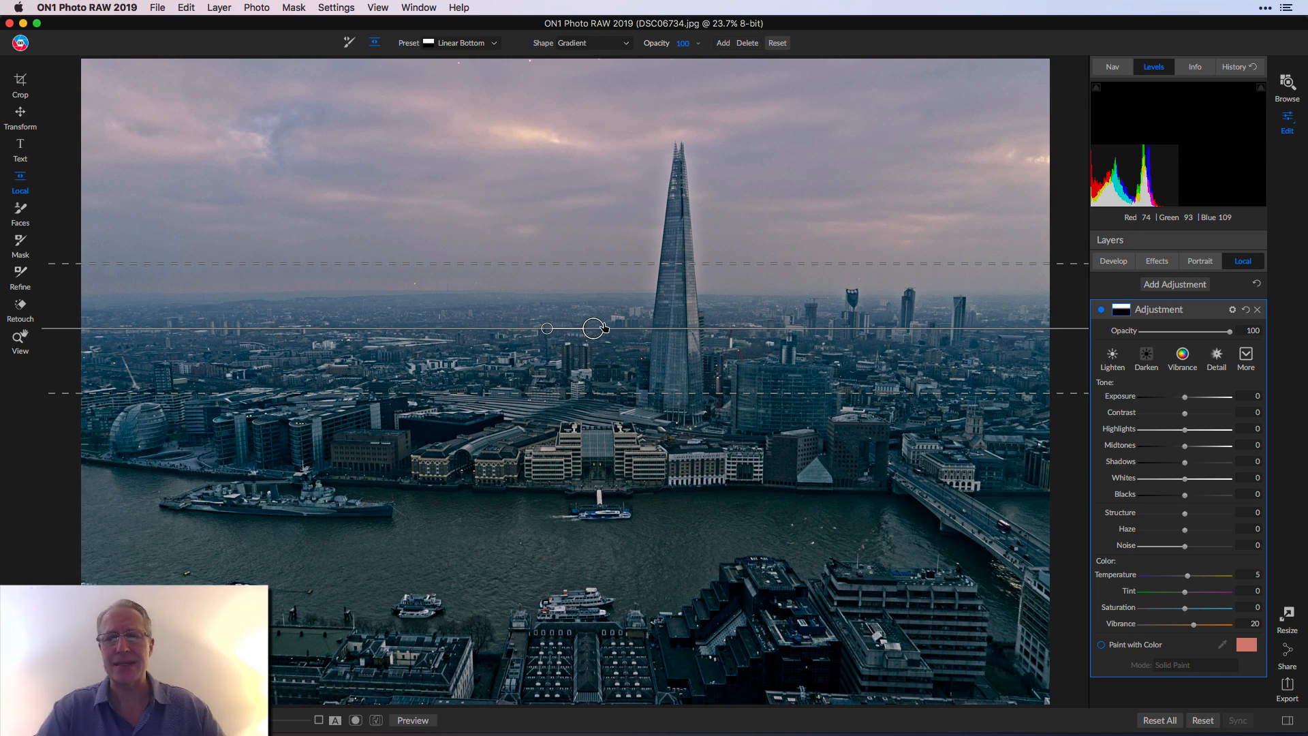
pyautogui.click(19, 344)
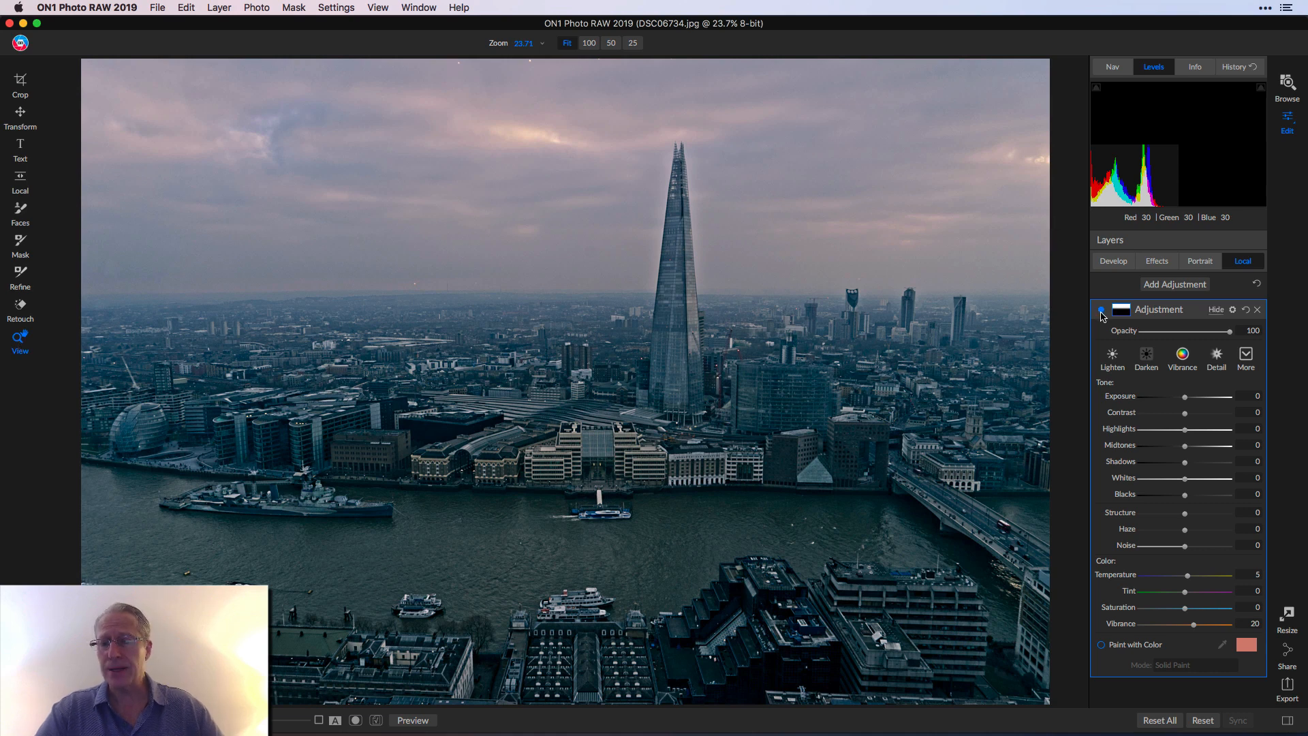
pyautogui.click(1102, 311)
pyautogui.click(1101, 311)
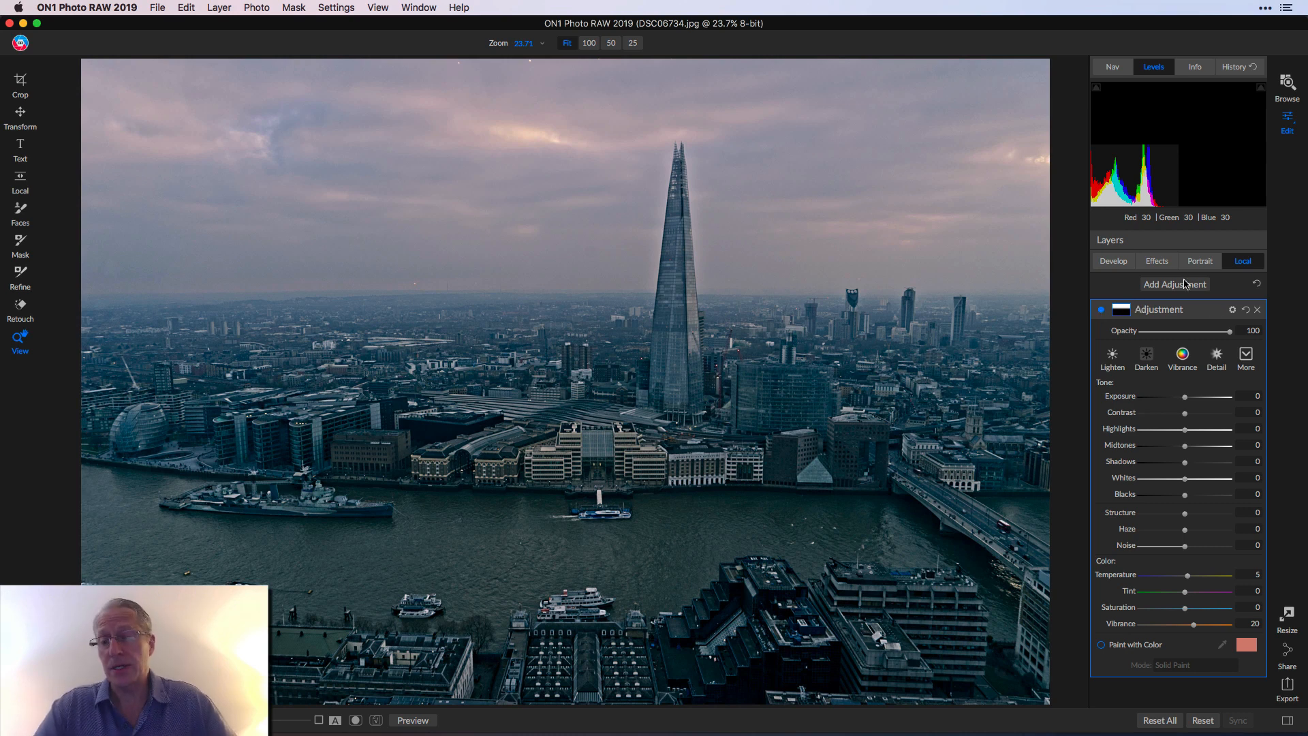
# - Add a second local adjustment with a Linear Top gradient placed across the city
pyautogui.click(1185, 284)
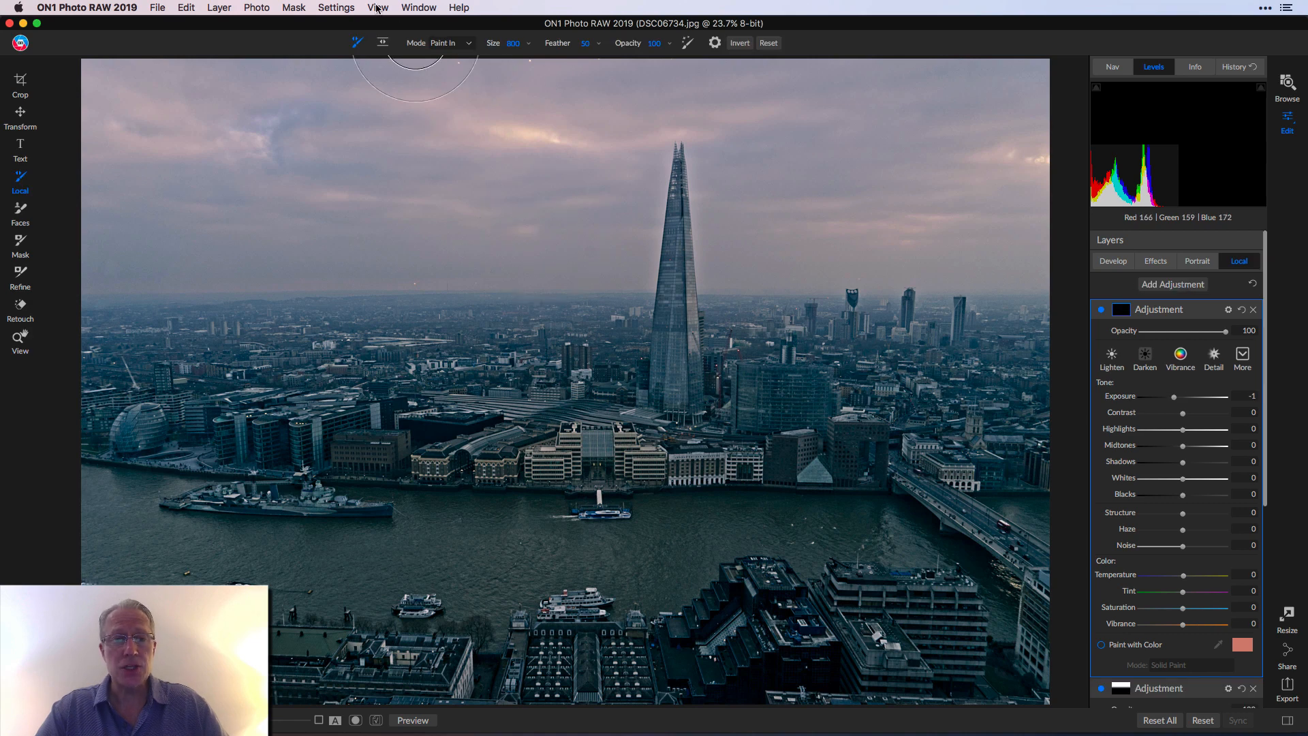
pyautogui.click(383, 43)
pyautogui.click(458, 44)
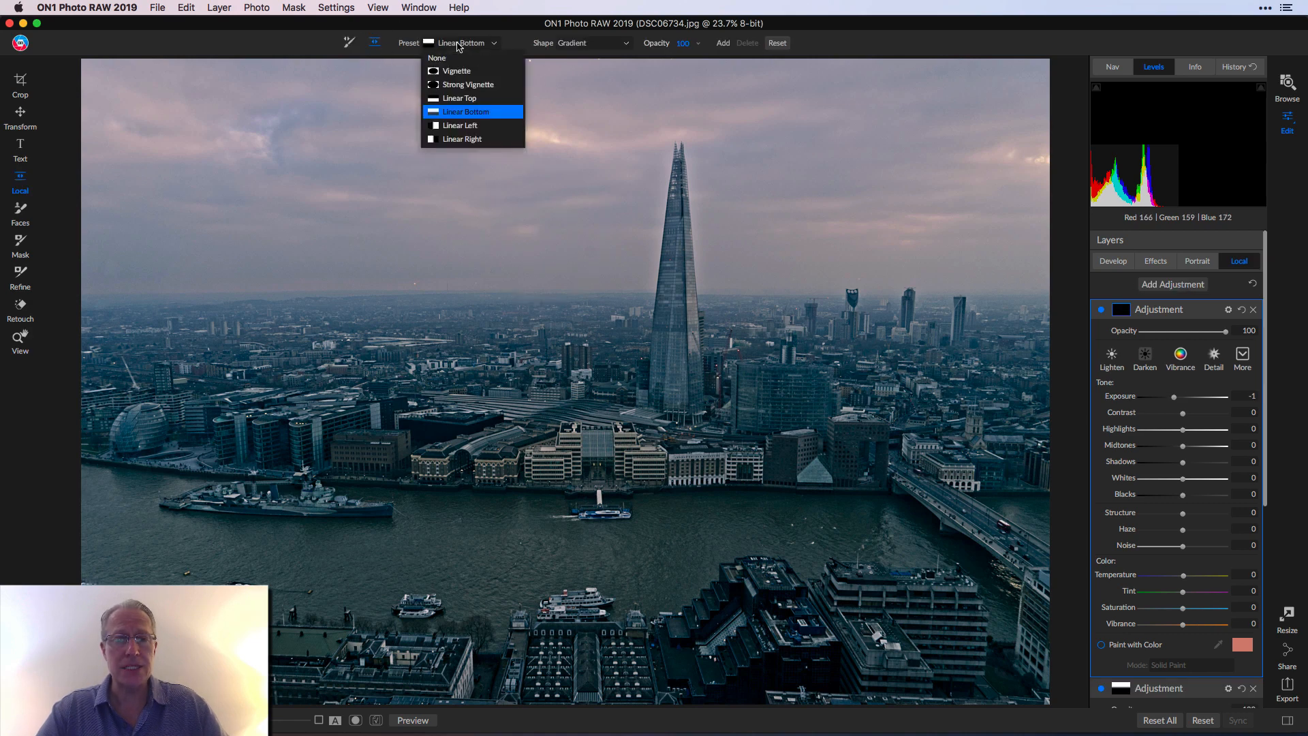
pyautogui.click(453, 98)
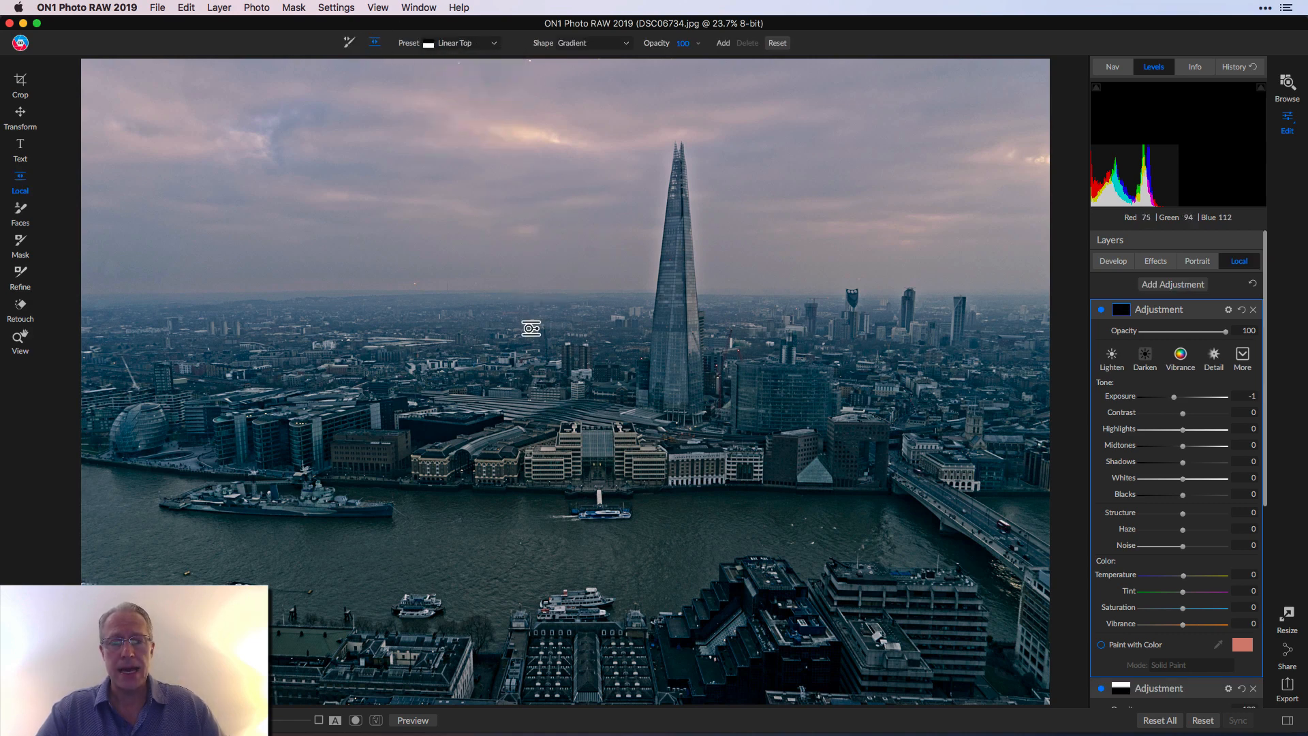
pyautogui.click(611, 361)
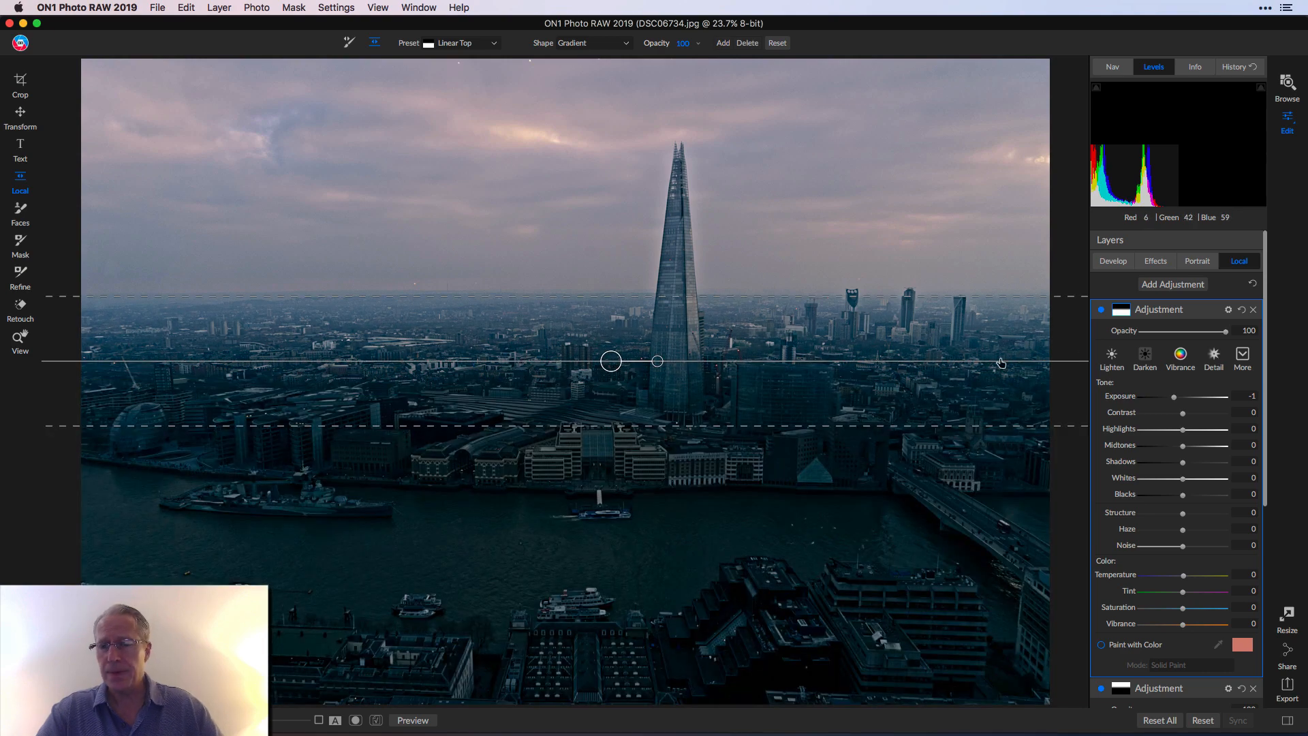
# - Set the second adjustment to Exposure 0.3, Tint 24 and Vibrance 15
pyautogui.doubleClick(1121, 398)
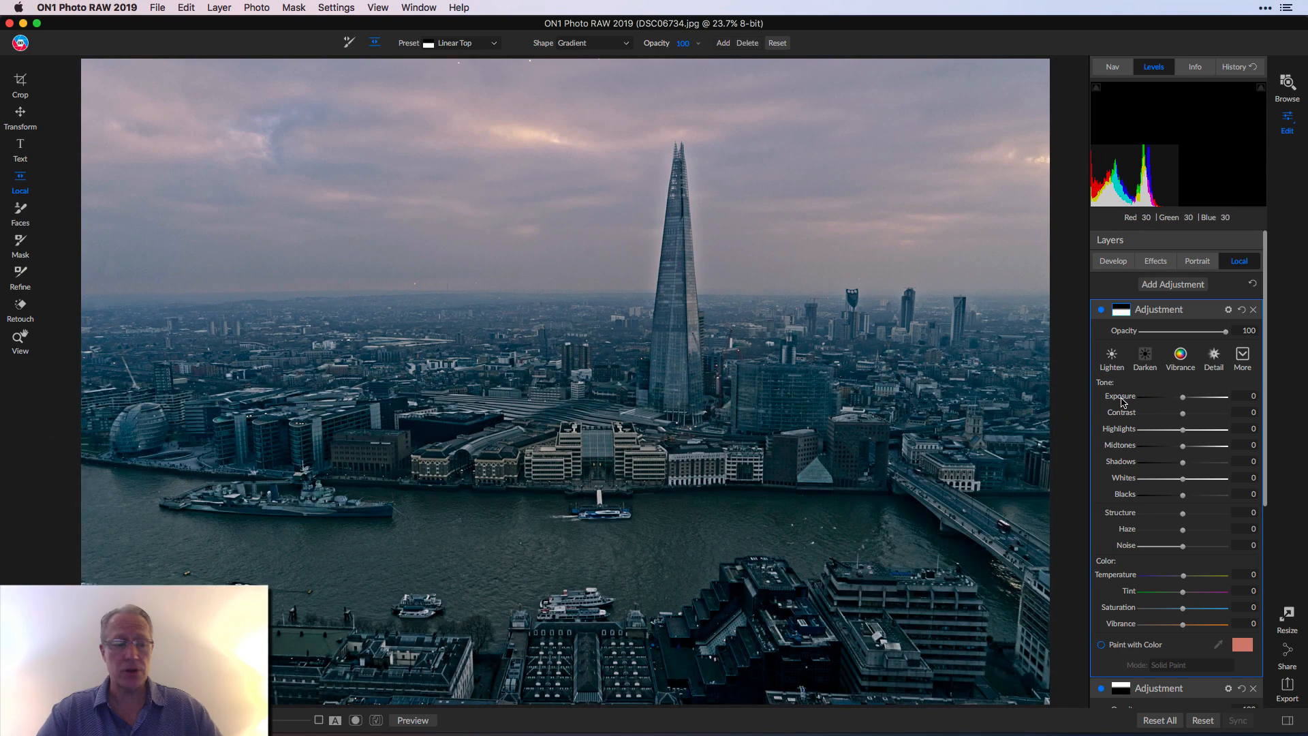
pyautogui.moveTo(1183, 398); pyautogui.dragTo(1186, 400)
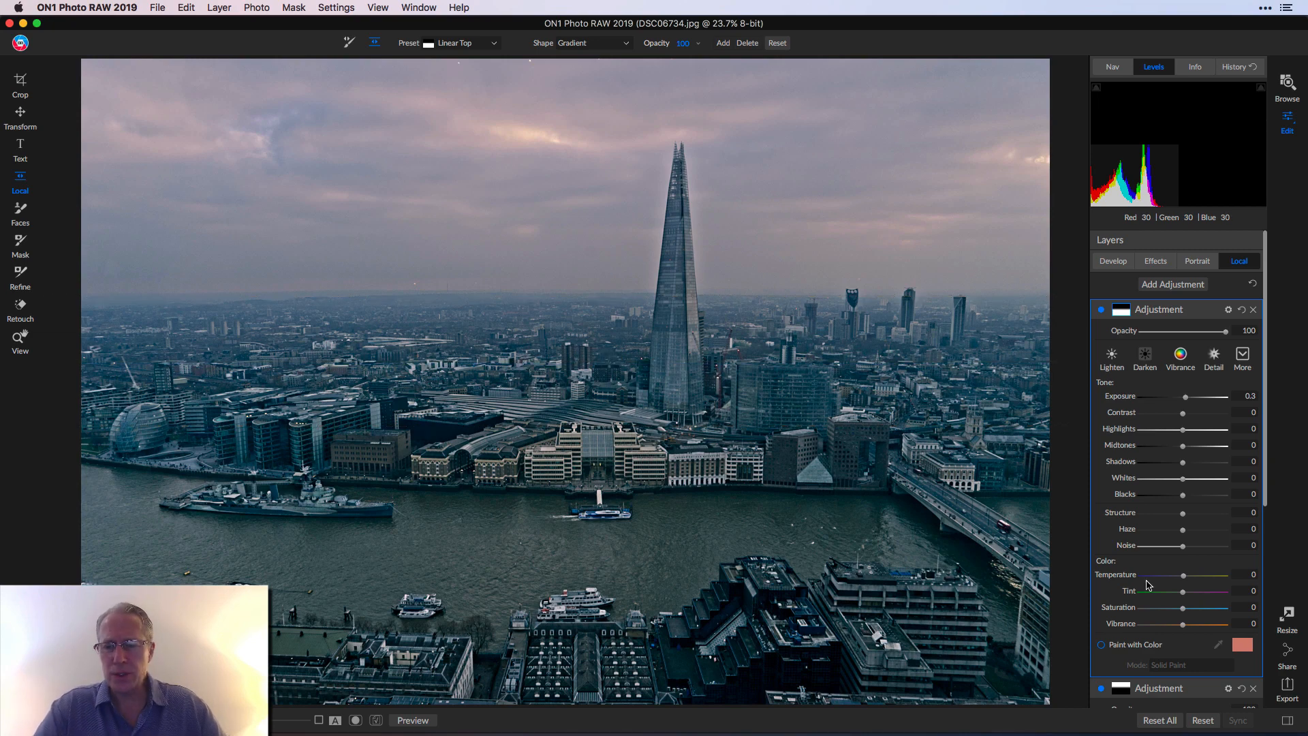
pyautogui.moveTo(1184, 593); pyautogui.dragTo(1194, 597)
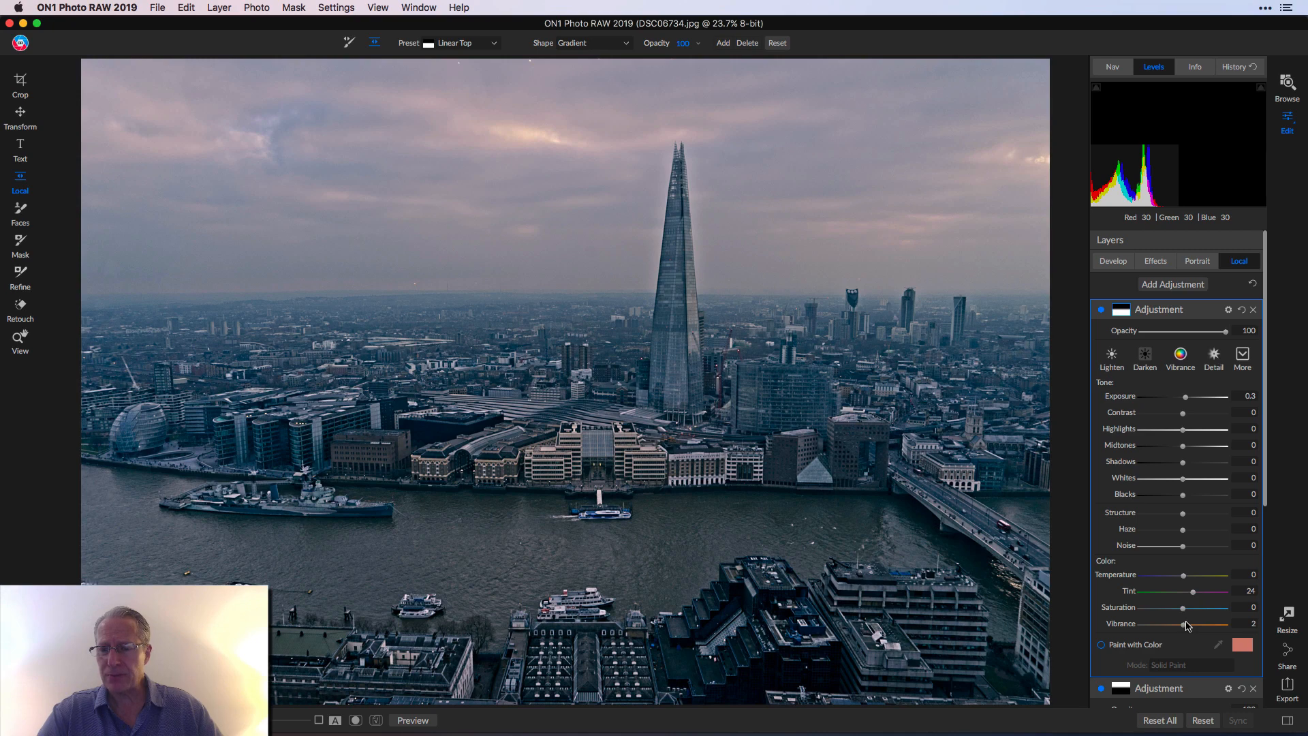
pyautogui.moveTo(1183, 624); pyautogui.dragTo(1190, 626)
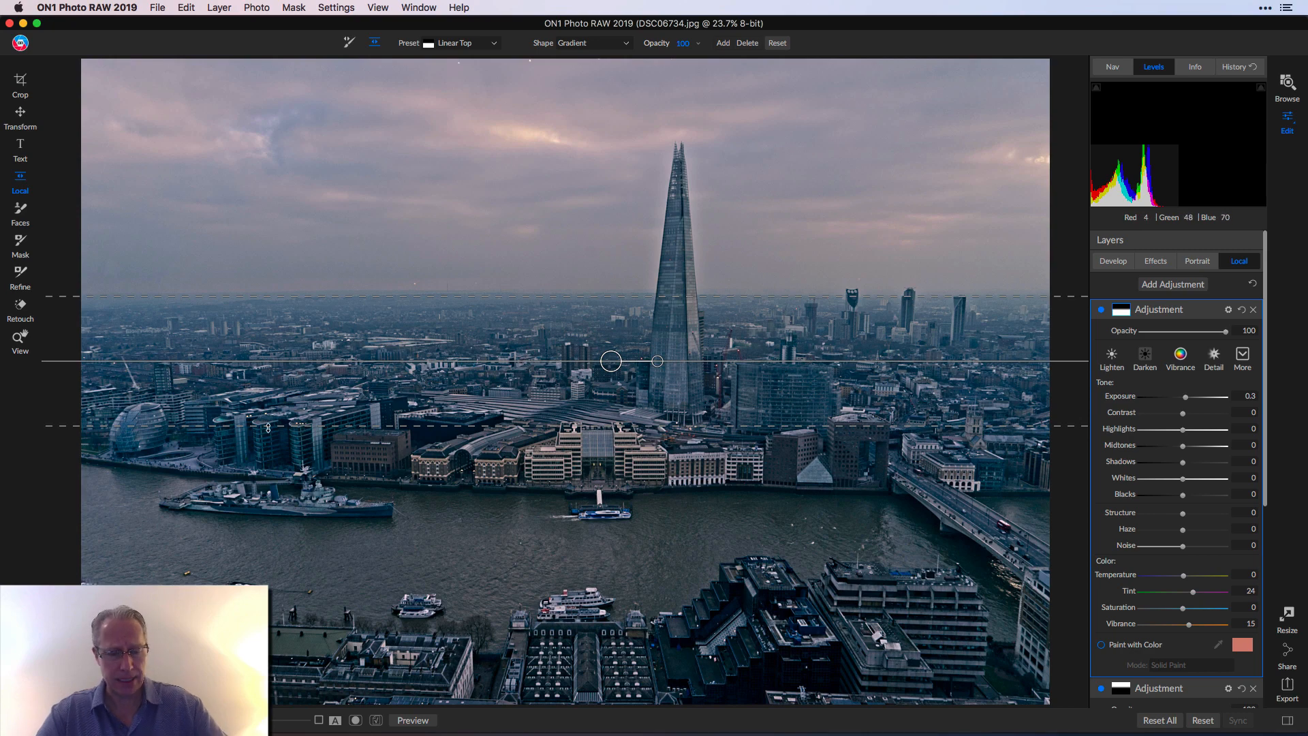
pyautogui.press('z')
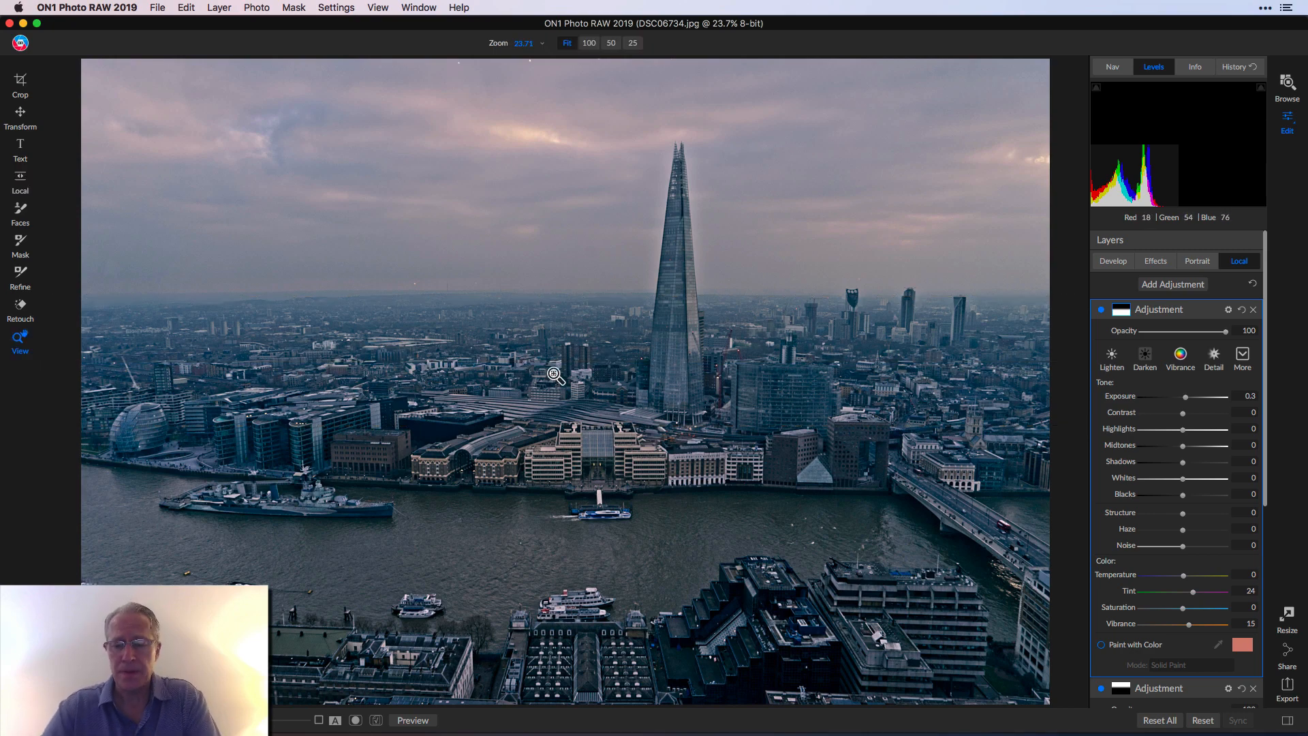
pyautogui.press('\\')
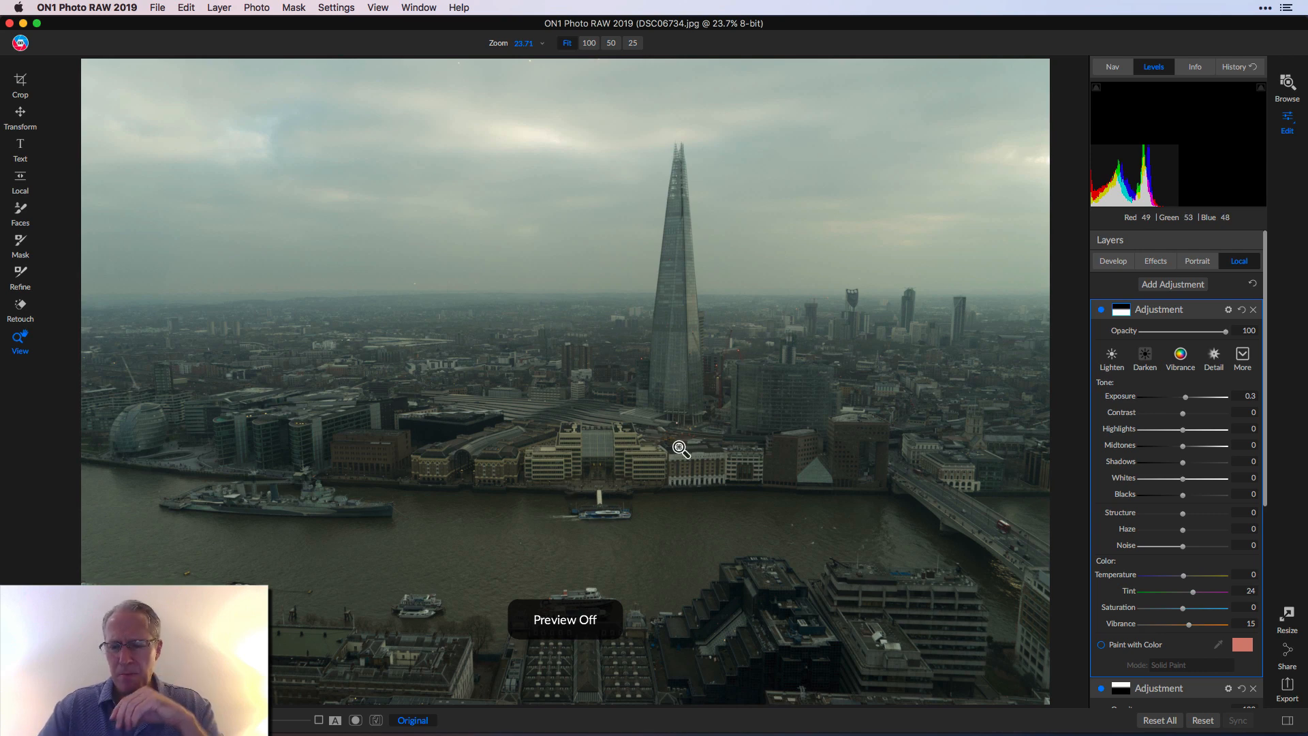
pyautogui.press('\\')
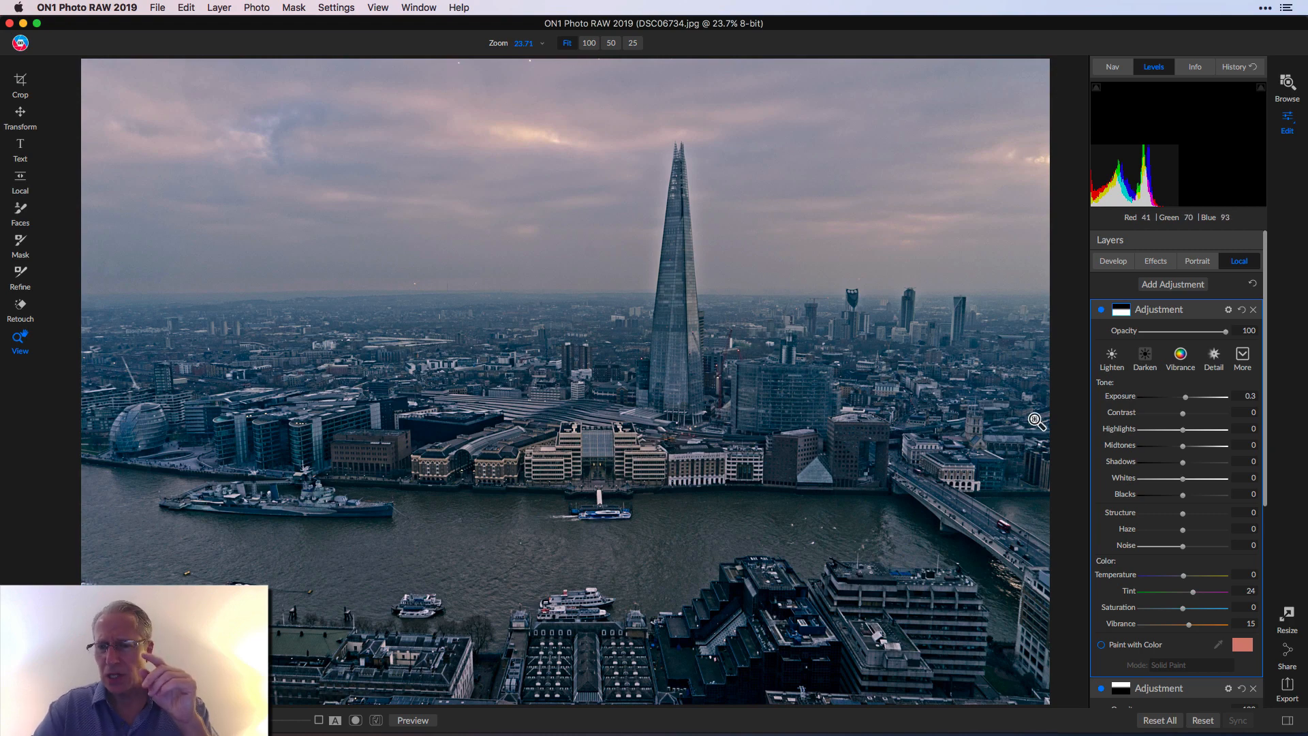
# - Lower the sky gradient adjustment's Vibrance to 9 and Temperature to 3
pyautogui.scroll(-5, 1158, 508)
pyautogui.scroll(-2, 1157, 507)
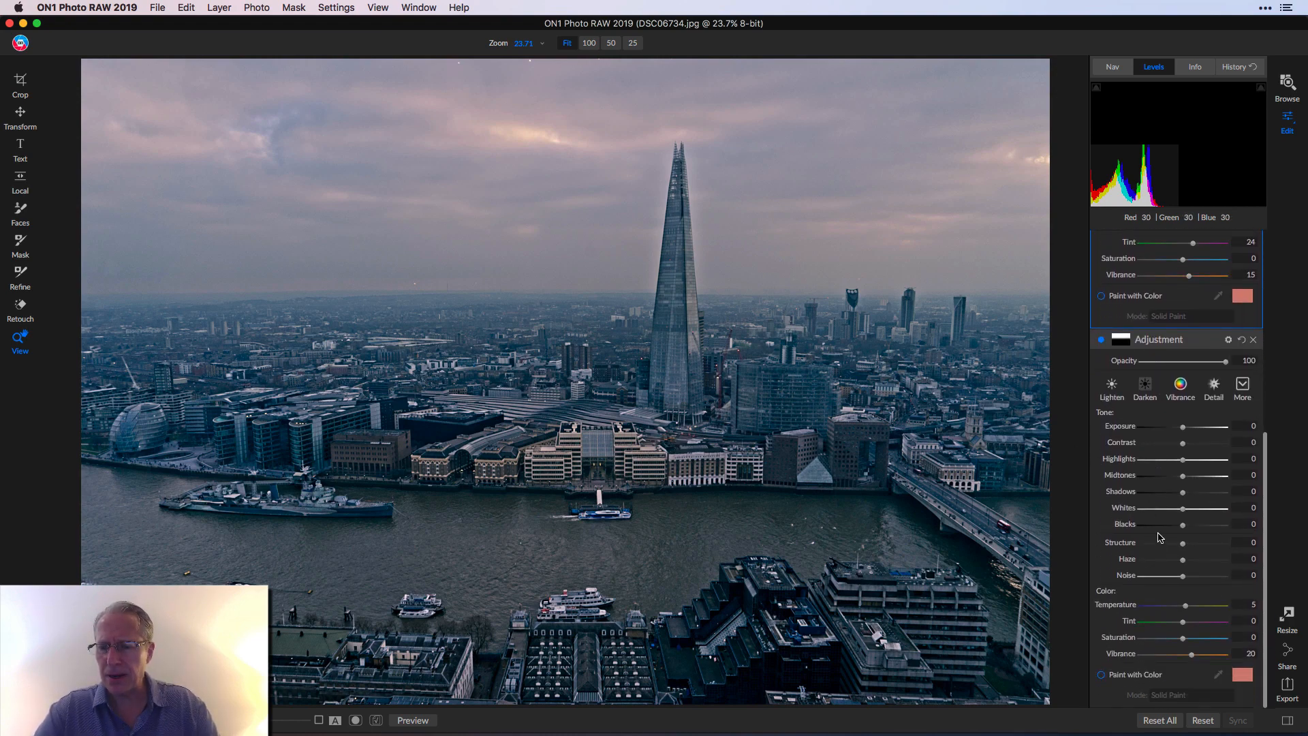
pyautogui.moveTo(1191, 654); pyautogui.dragTo(1187, 655)
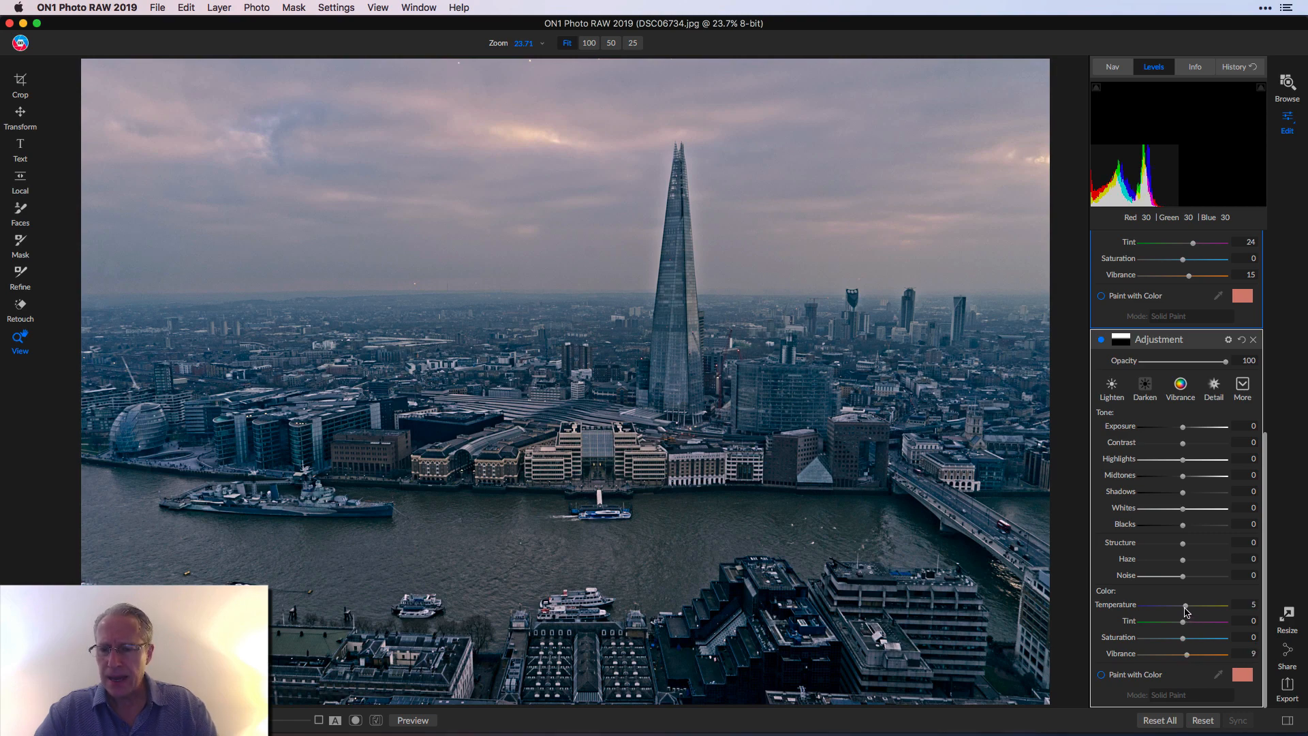
pyautogui.moveTo(1185, 606); pyautogui.dragTo(1183, 606)
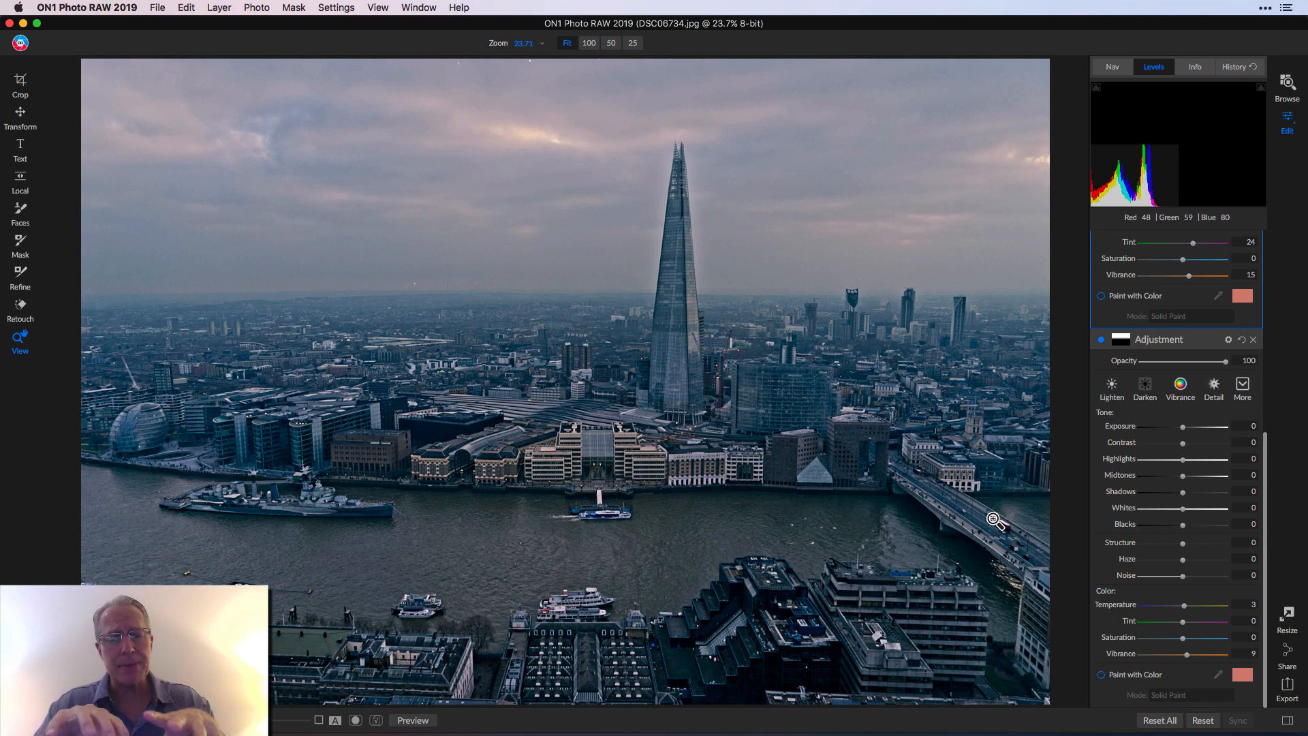
pyautogui.press('\\')
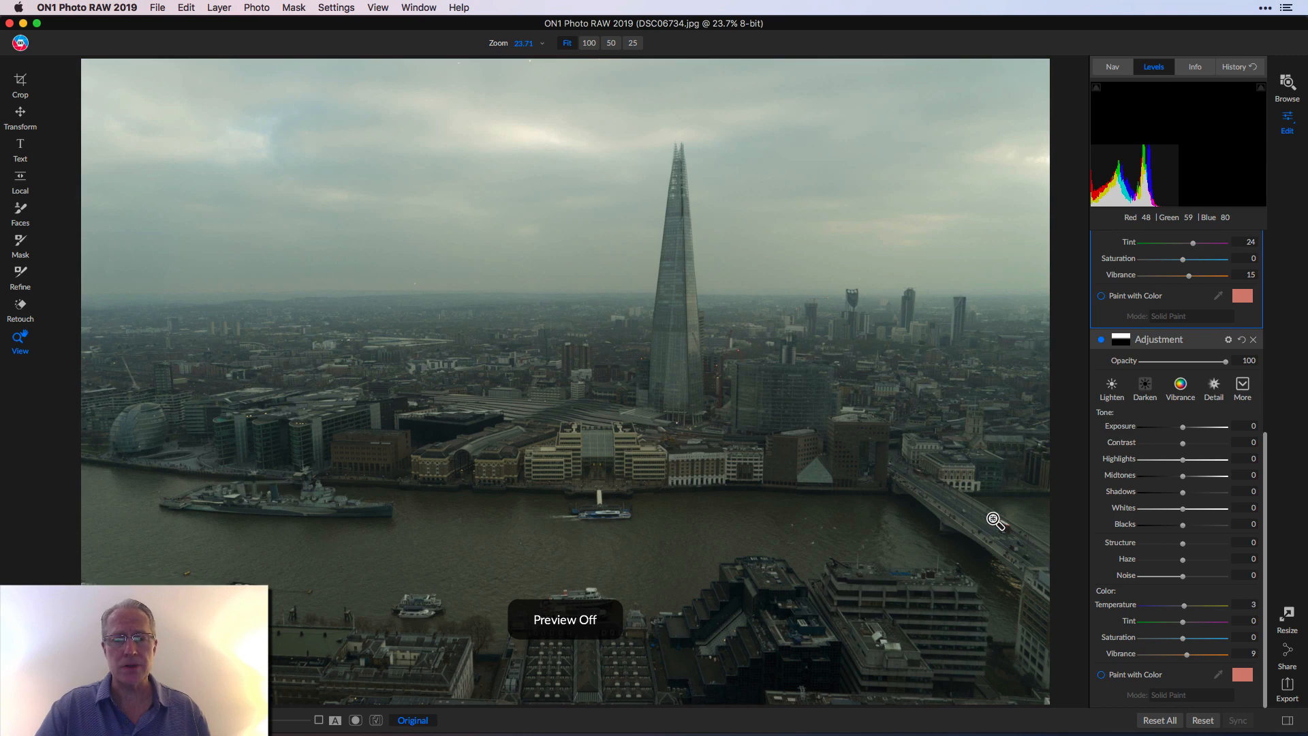
pyautogui.press('\\')
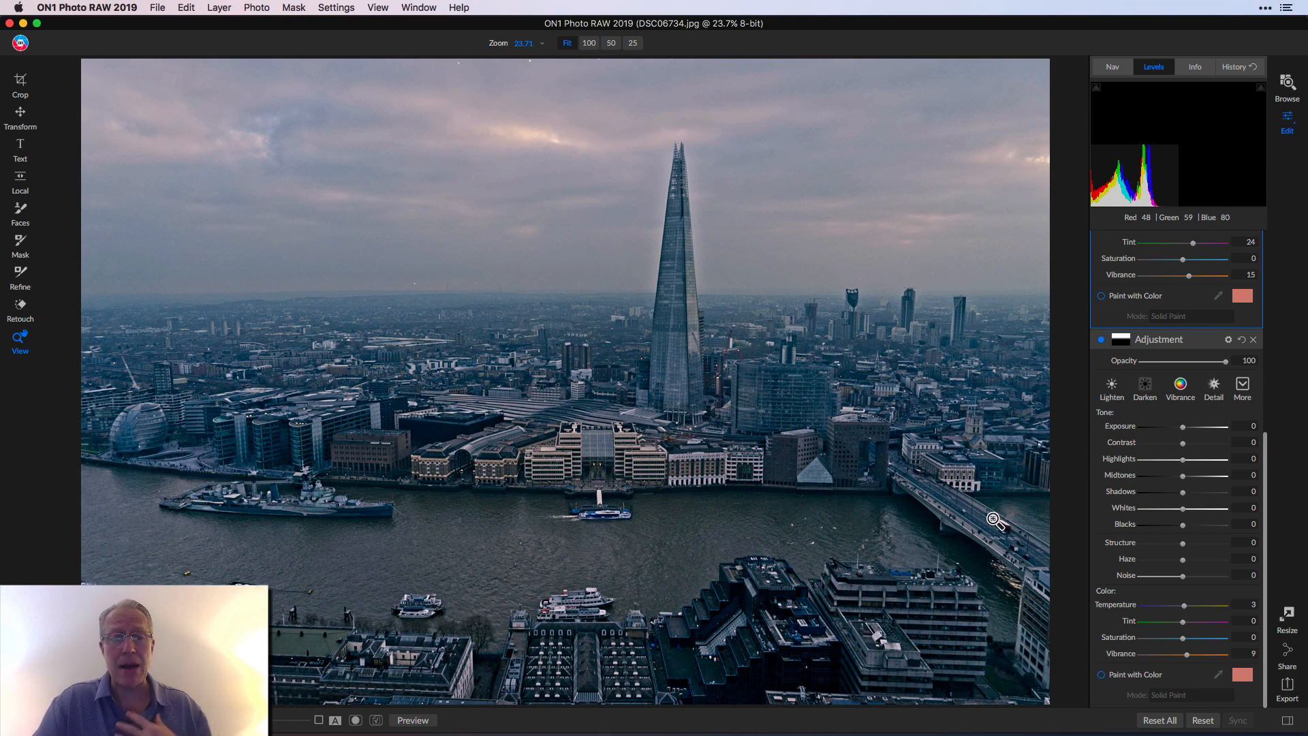
pyautogui.press('super+p')
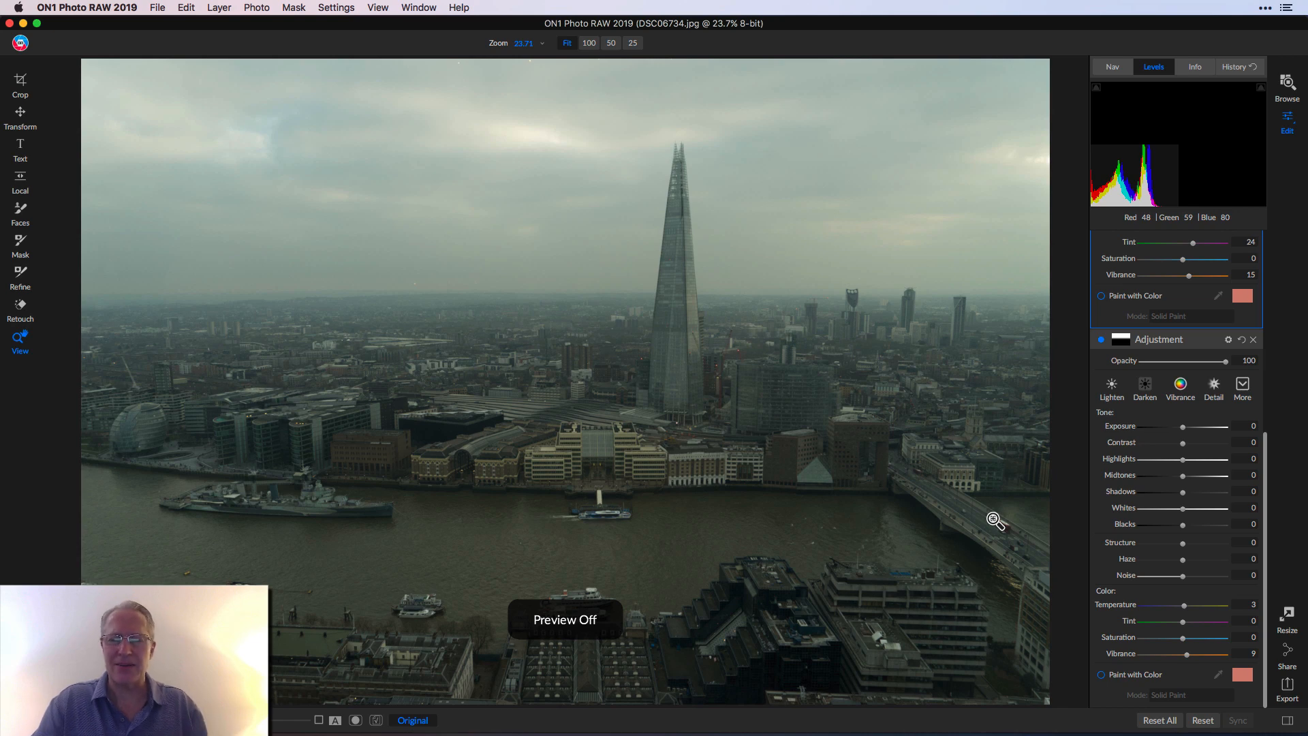
pyautogui.press('super+p')
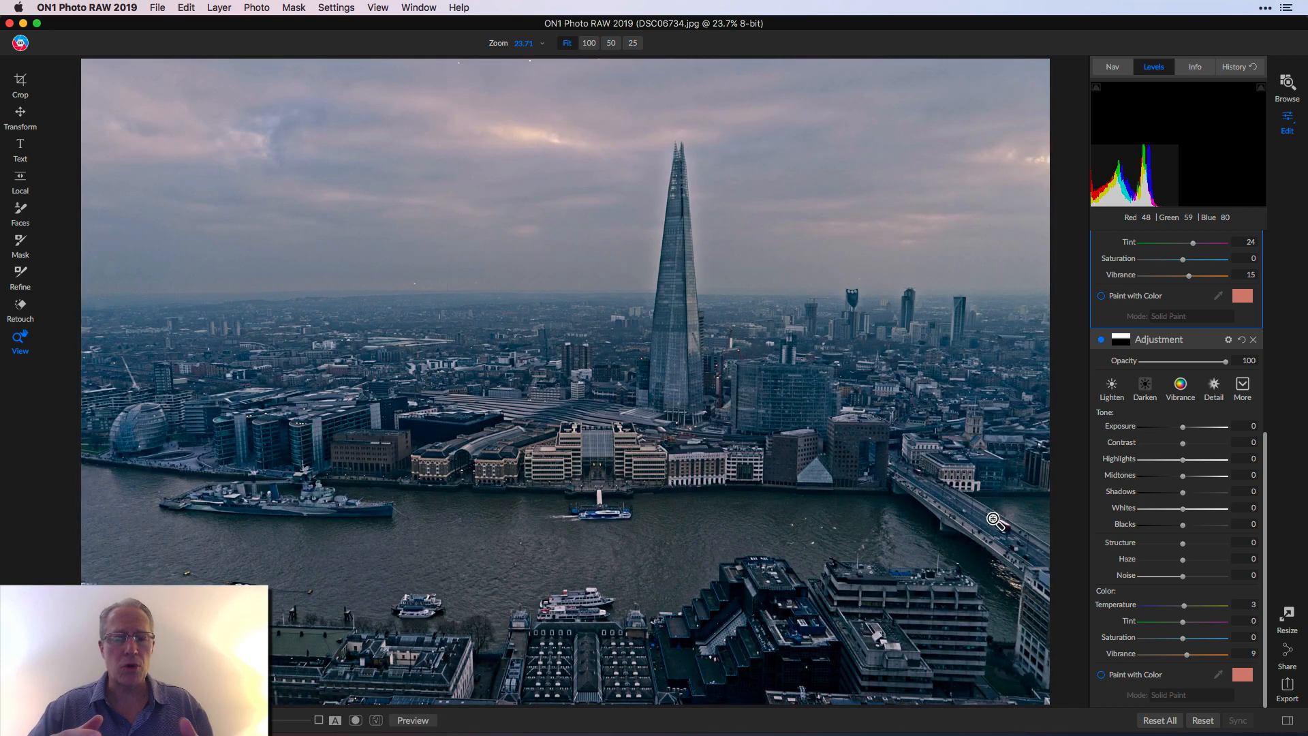